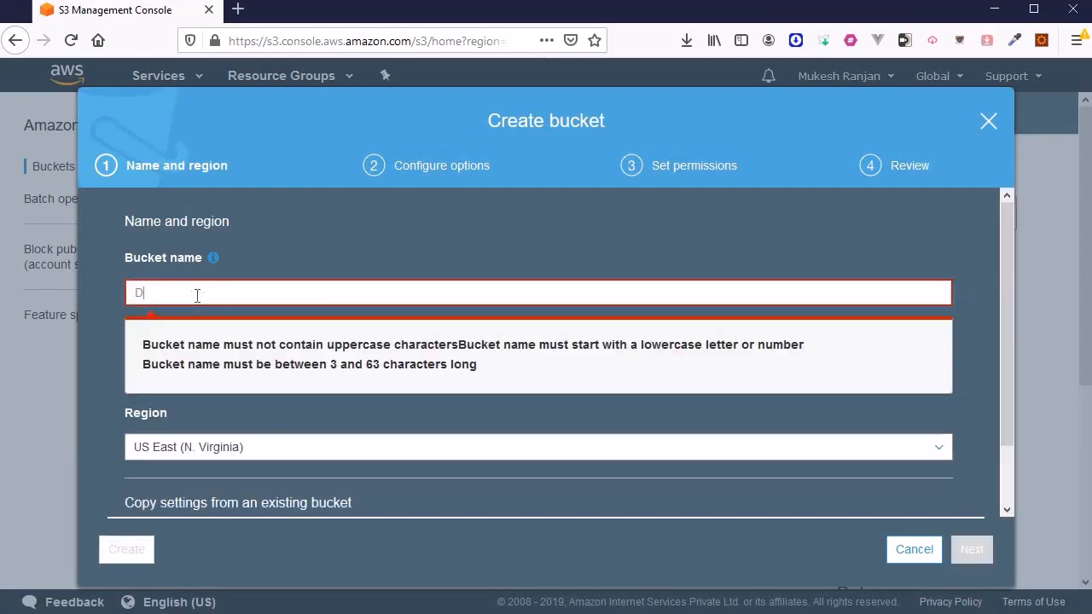
Name the new bucket democloudfront0303 and choose the Asia Pacific (Mumbai) region
key("BackSpace")
key("BackSpace")
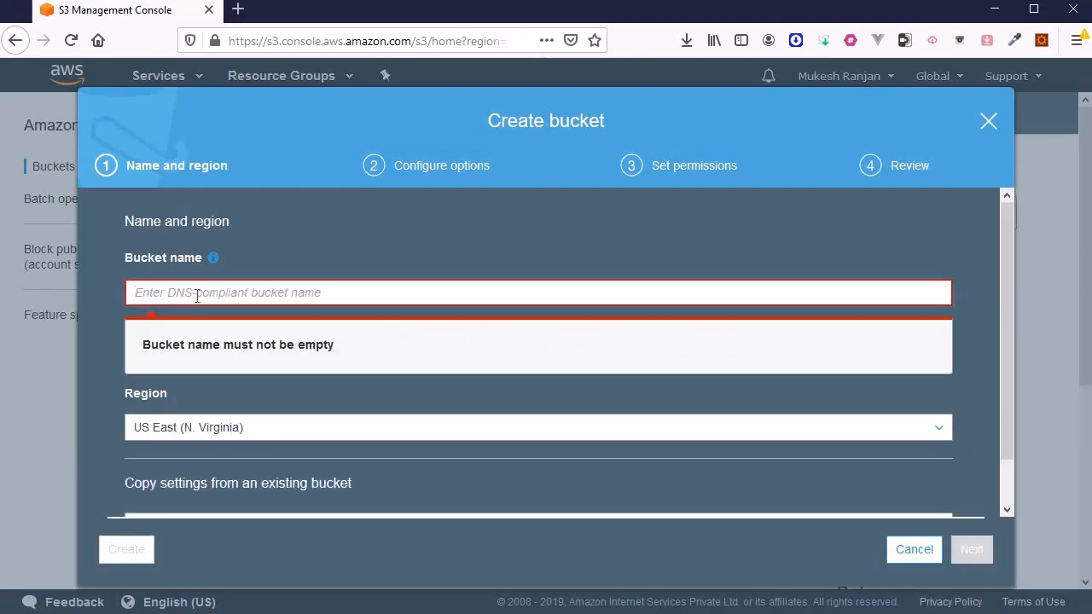
type("demo")
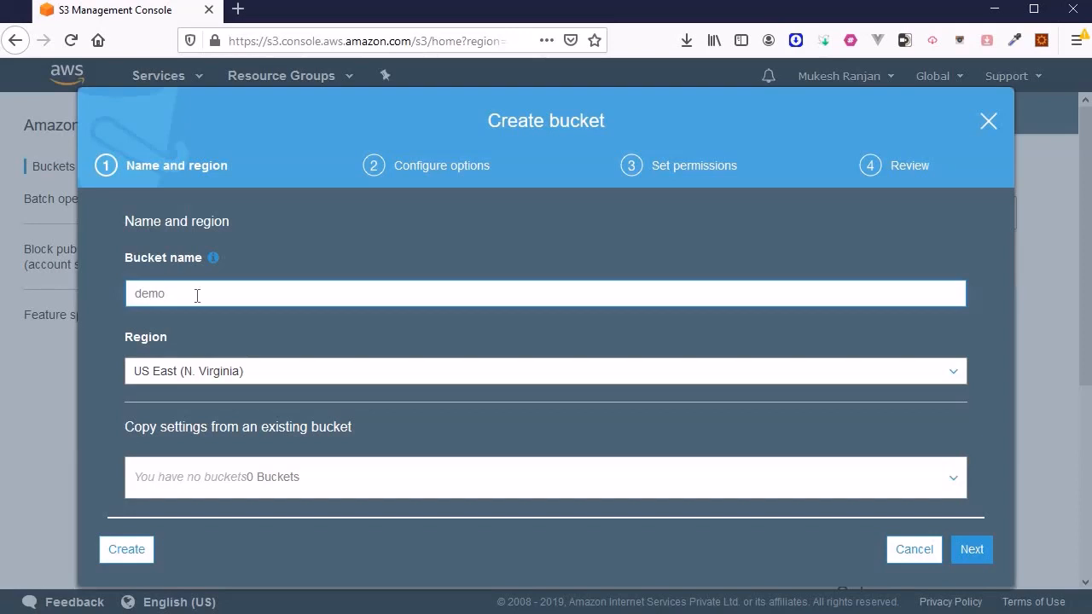
type("cloudfront0303")
left_click(174, 503)
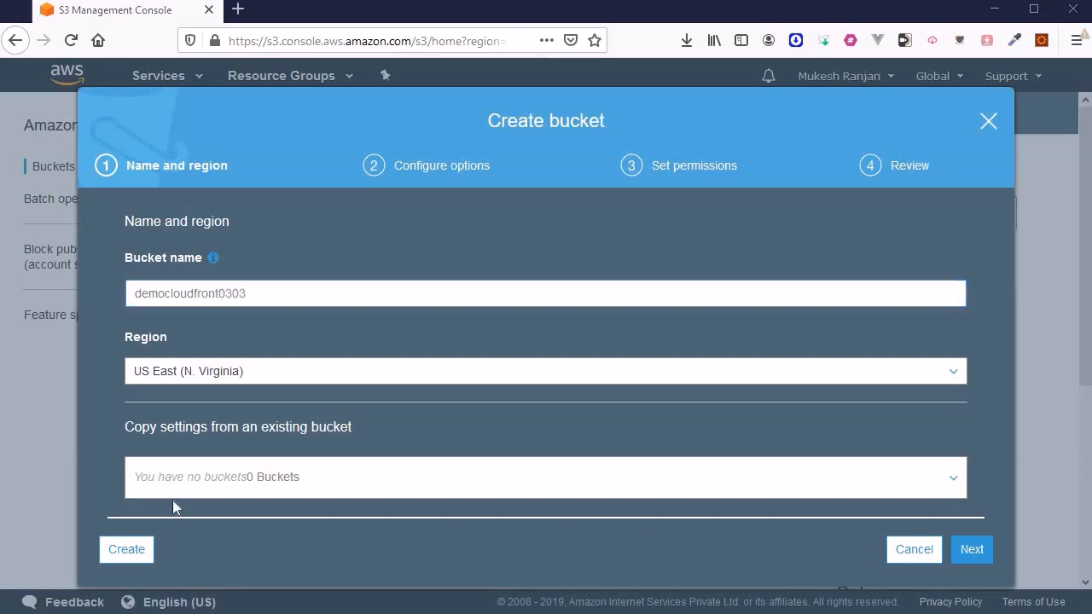
left_click(227, 385)
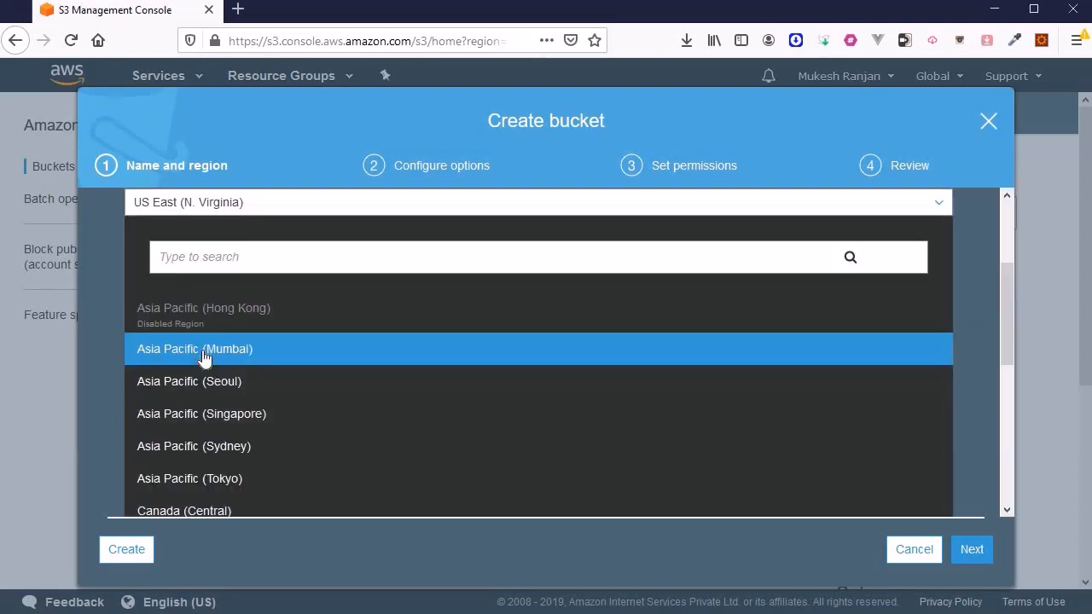
left_click(203, 357)
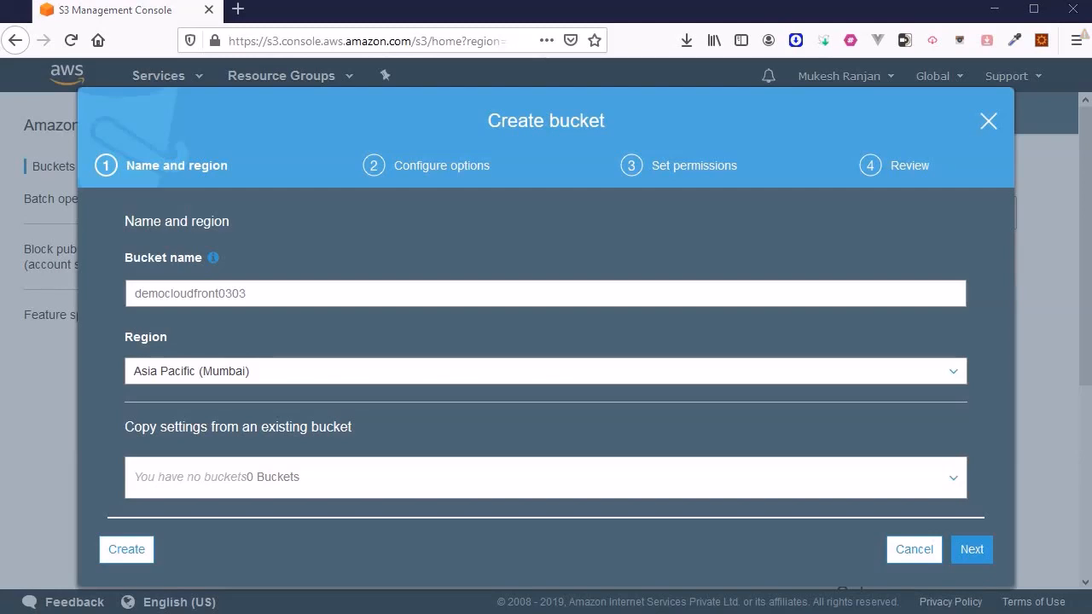
Turn off Block all public access and create the bucket
left_click(972, 549)
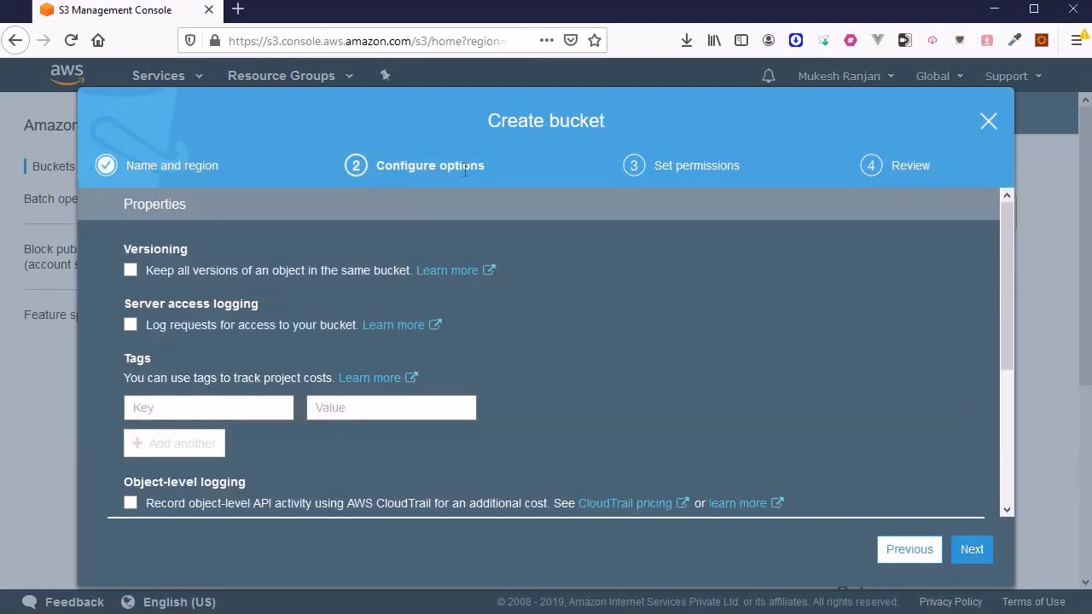
left_click(972, 551)
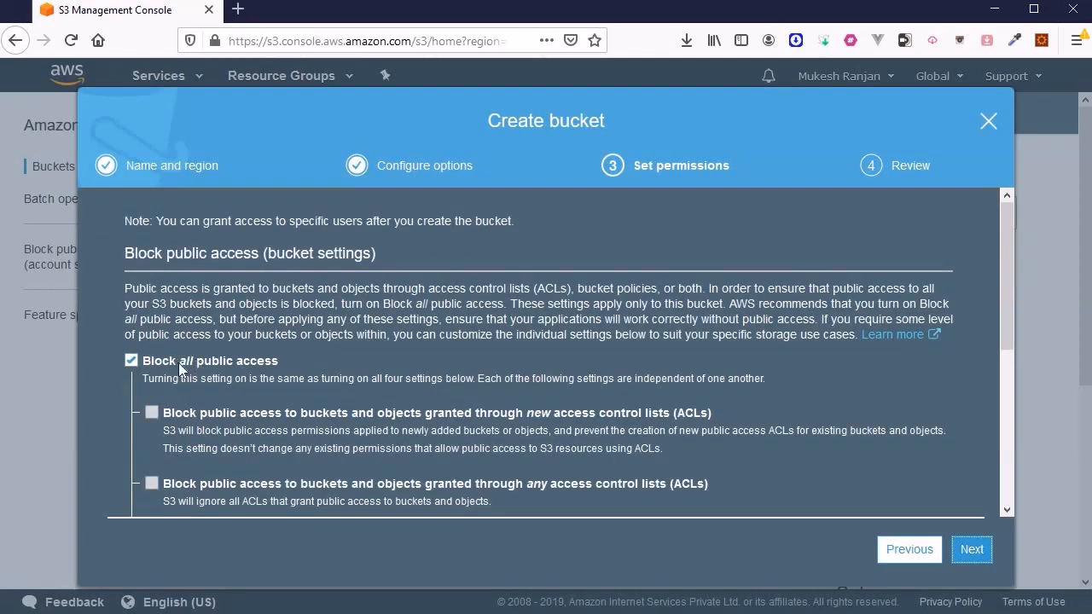
left_click(131, 362)
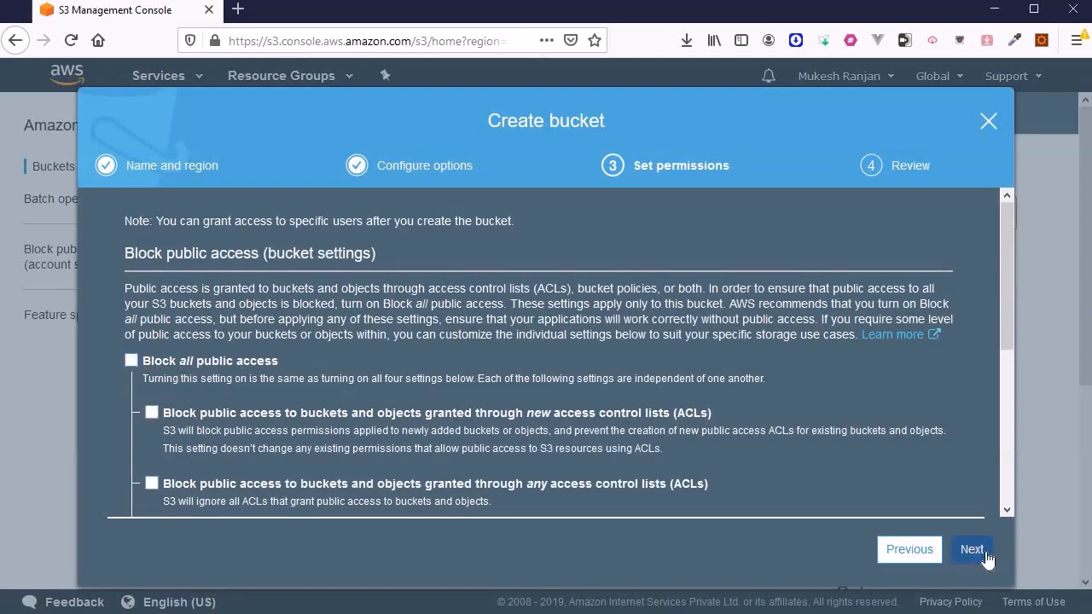
left_click(971, 551)
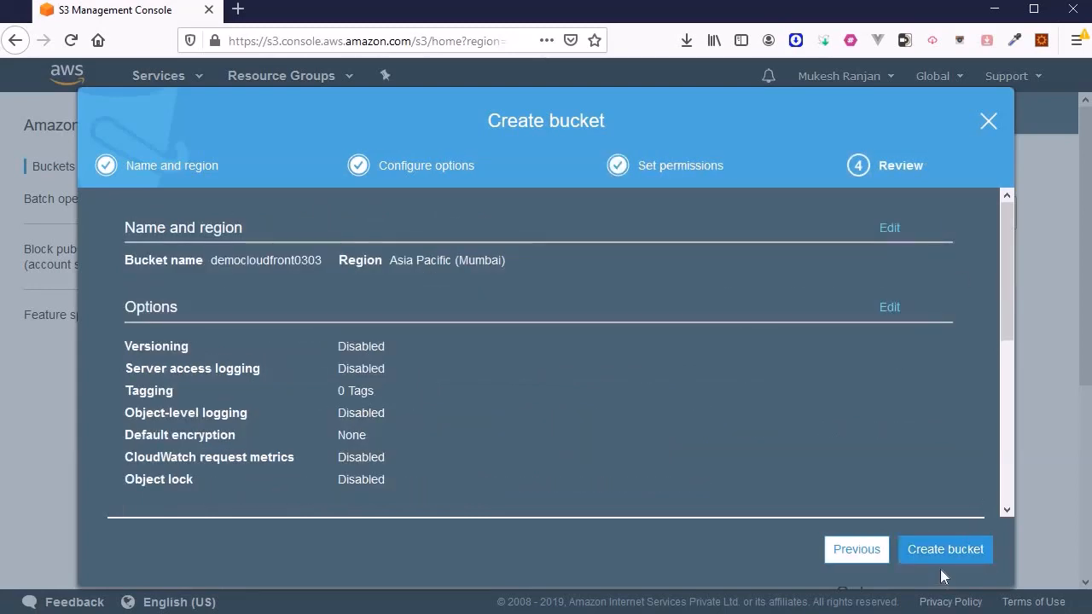
left_click(947, 550)
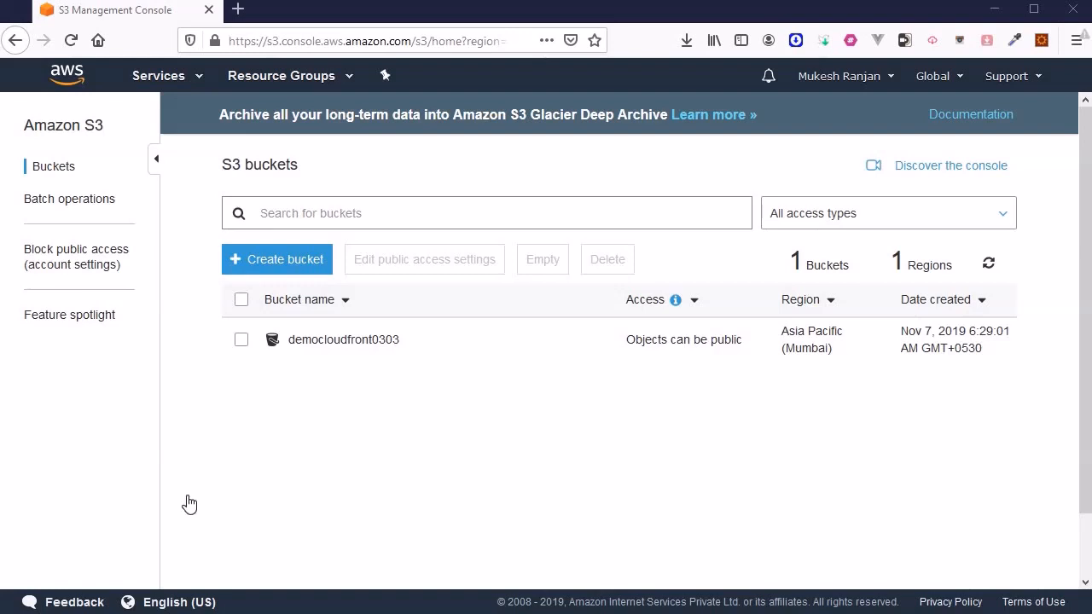
In the democloudfront0303 bucket, add cloudFrondDemocatsImage.png to a new upload
left_click(332, 354)
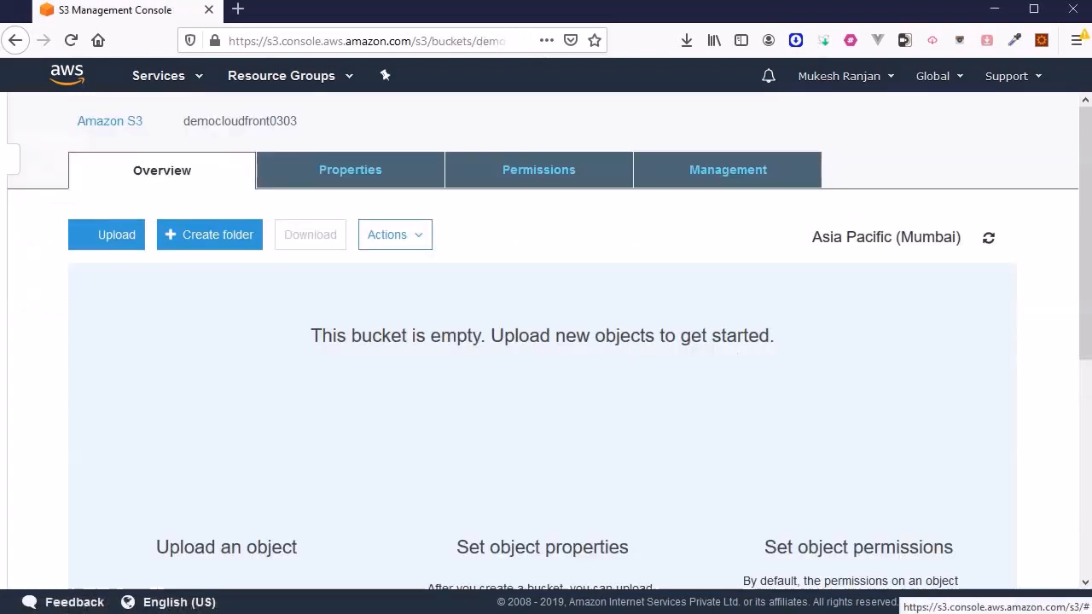
left_click(117, 237)
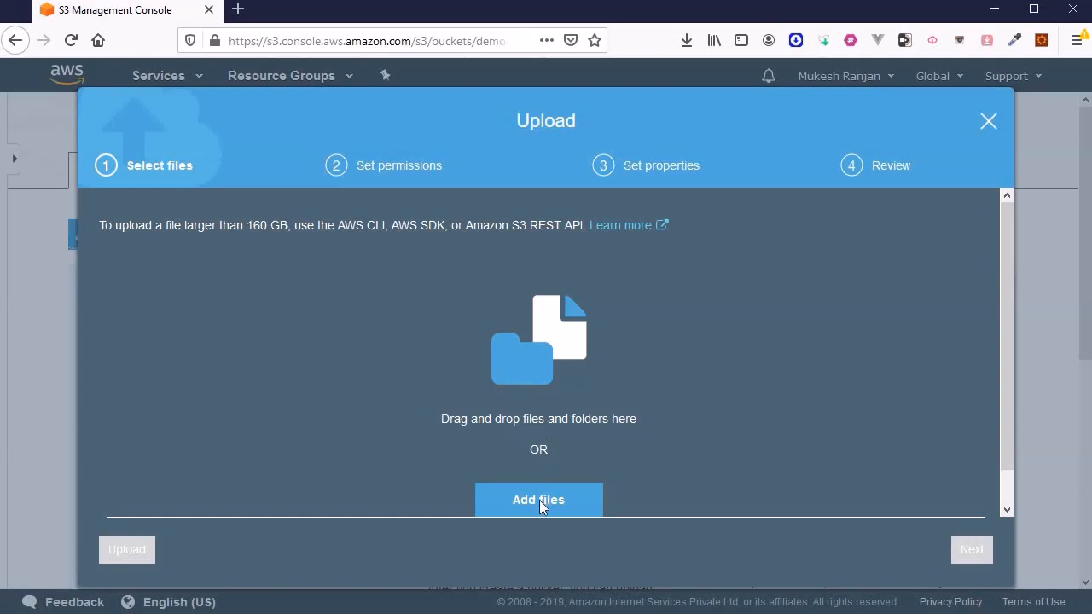
left_click(540, 501)
left_click(197, 117)
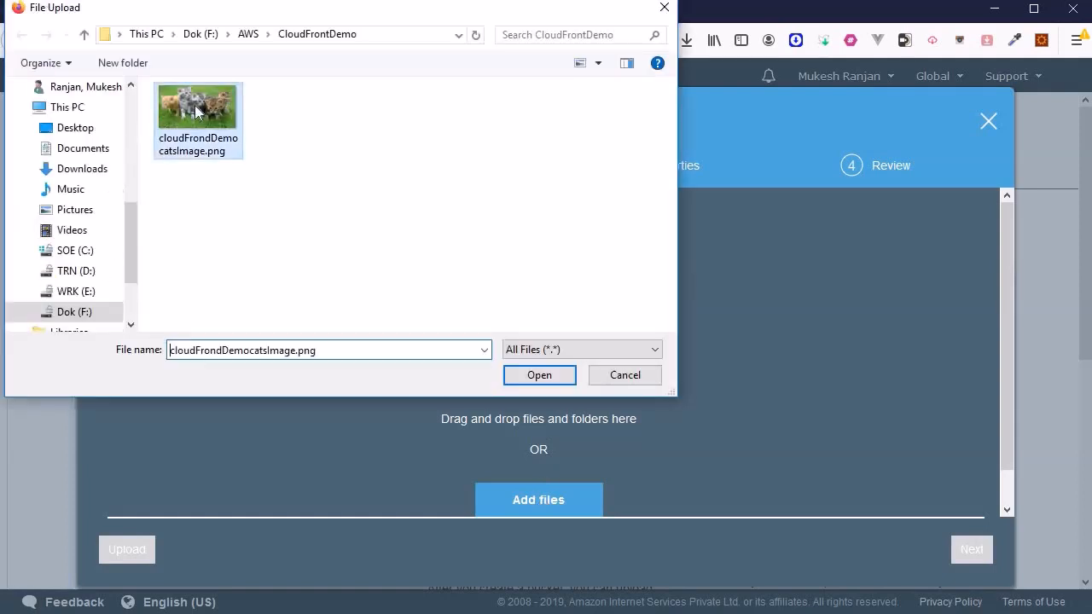
left_click(539, 377)
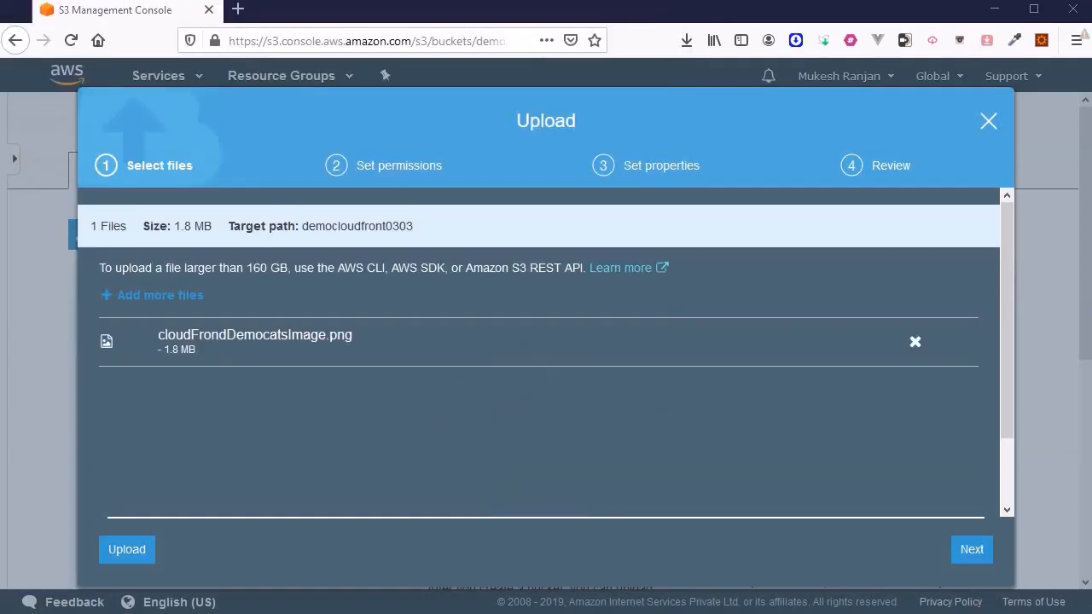
Grant public read access to the image and upload it
left_click(971, 549)
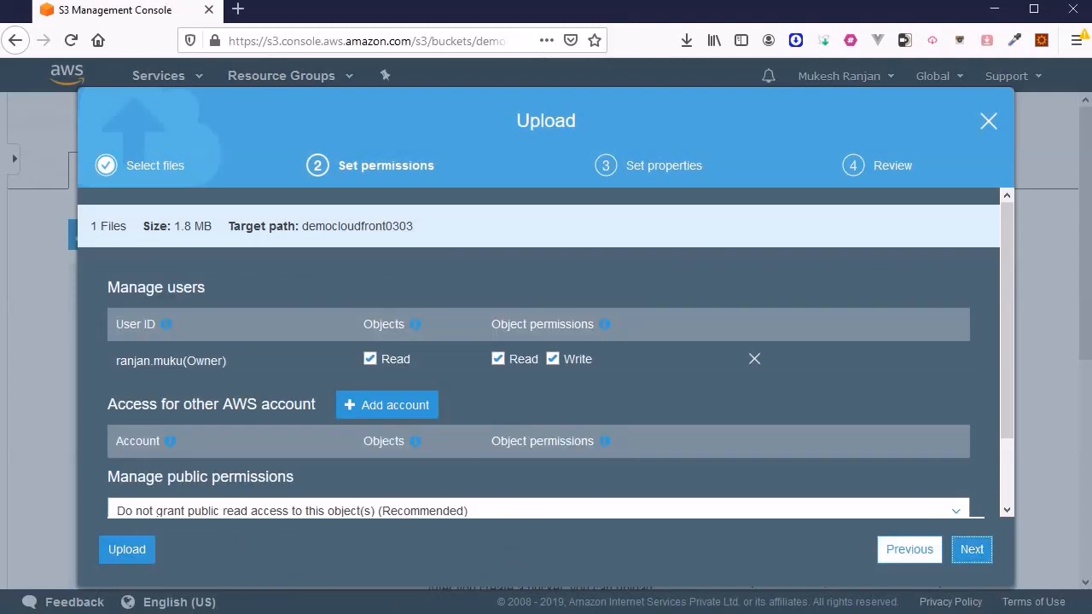
scroll(256, 439, "down", 2)
left_click(256, 433)
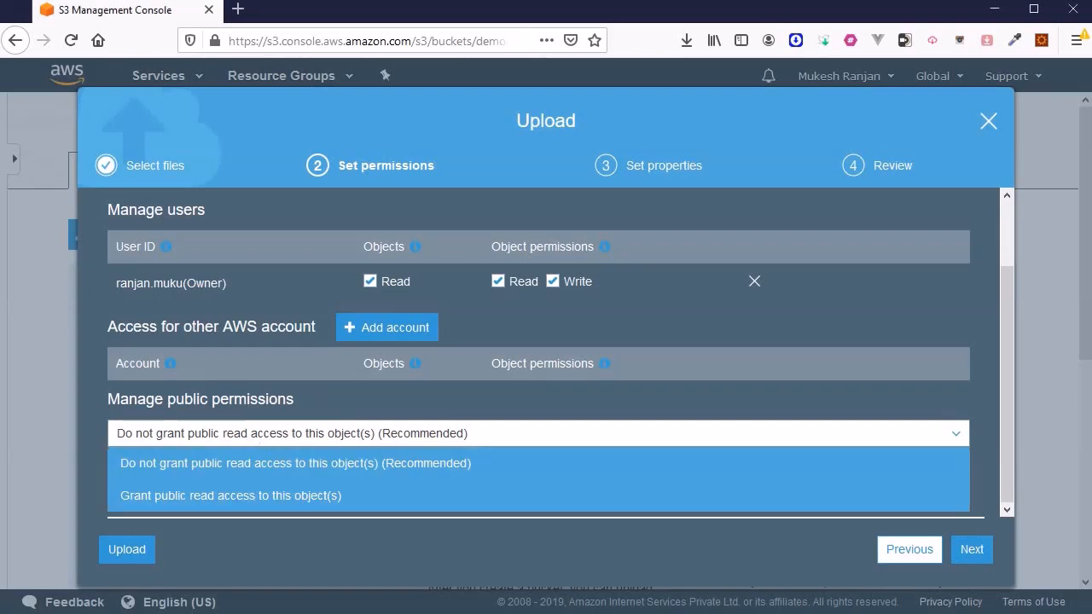
left_click(174, 503)
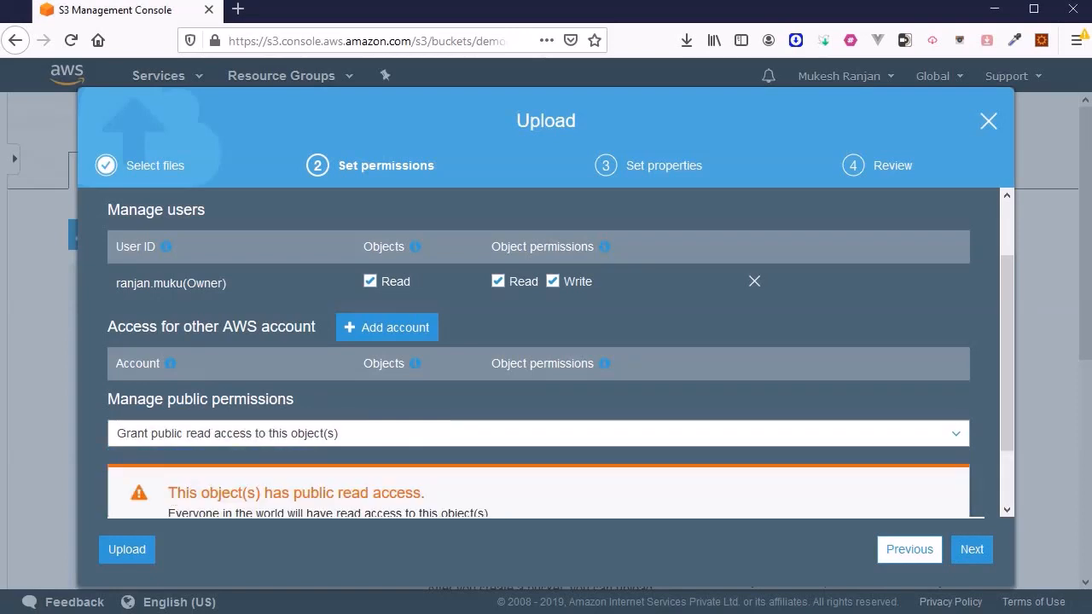
left_click(972, 549)
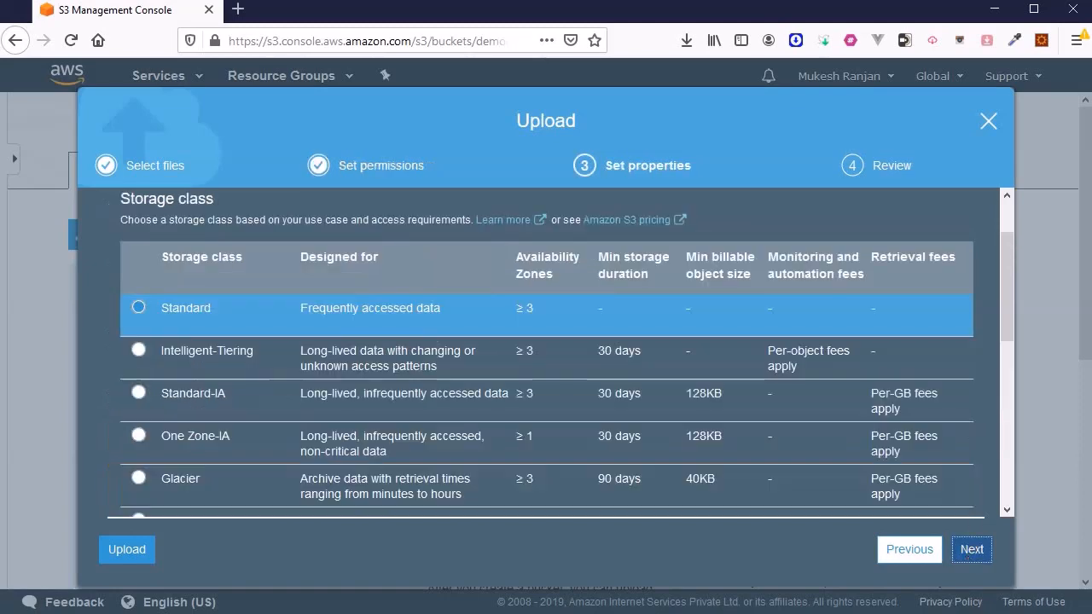
scroll(669, 479, "down", 5)
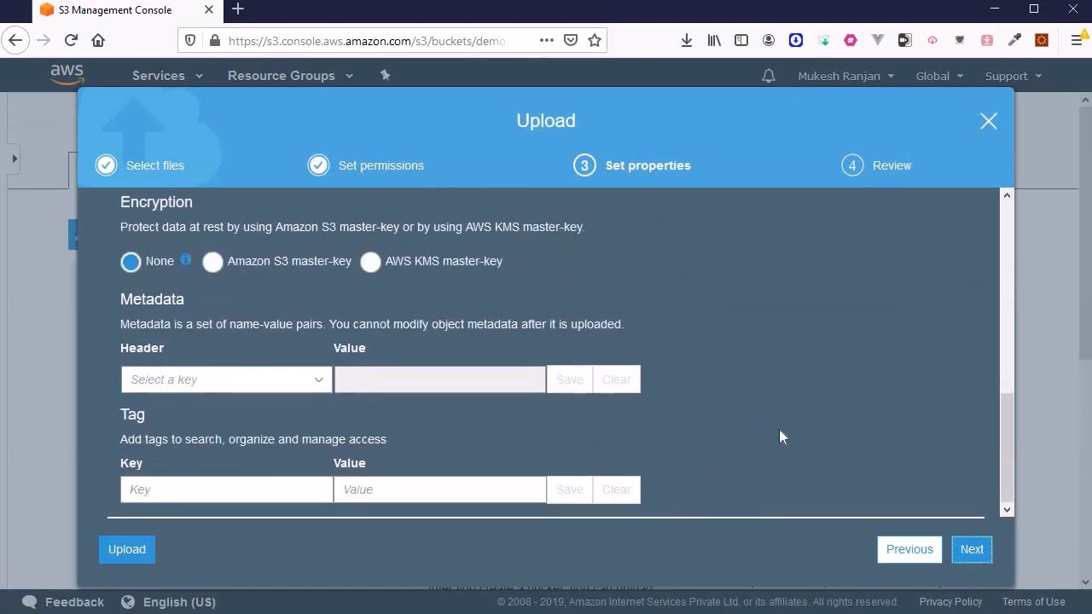
left_click(972, 549)
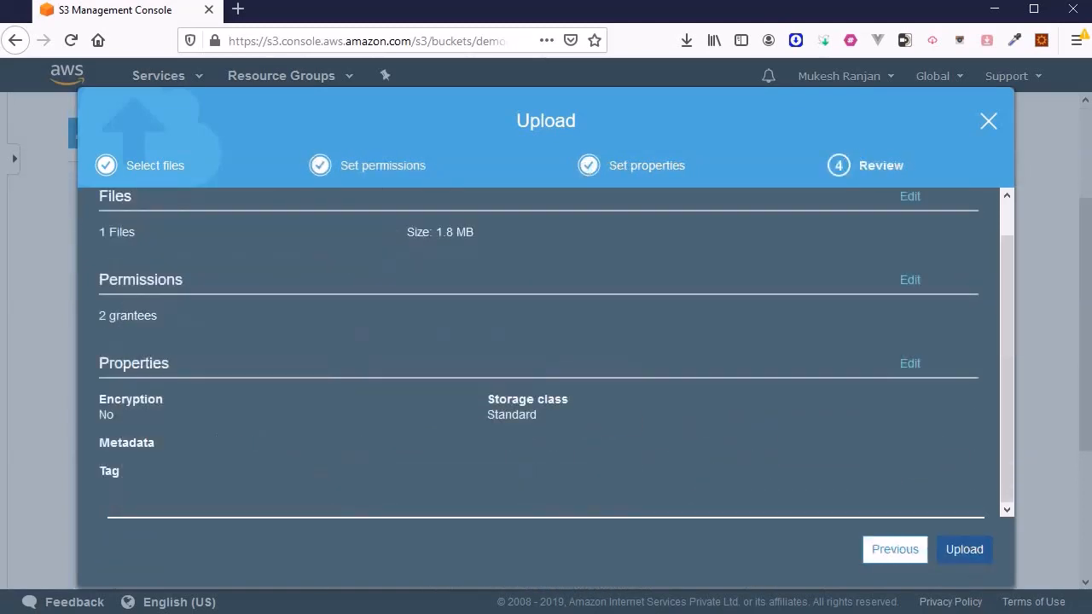
left_click(964, 549)
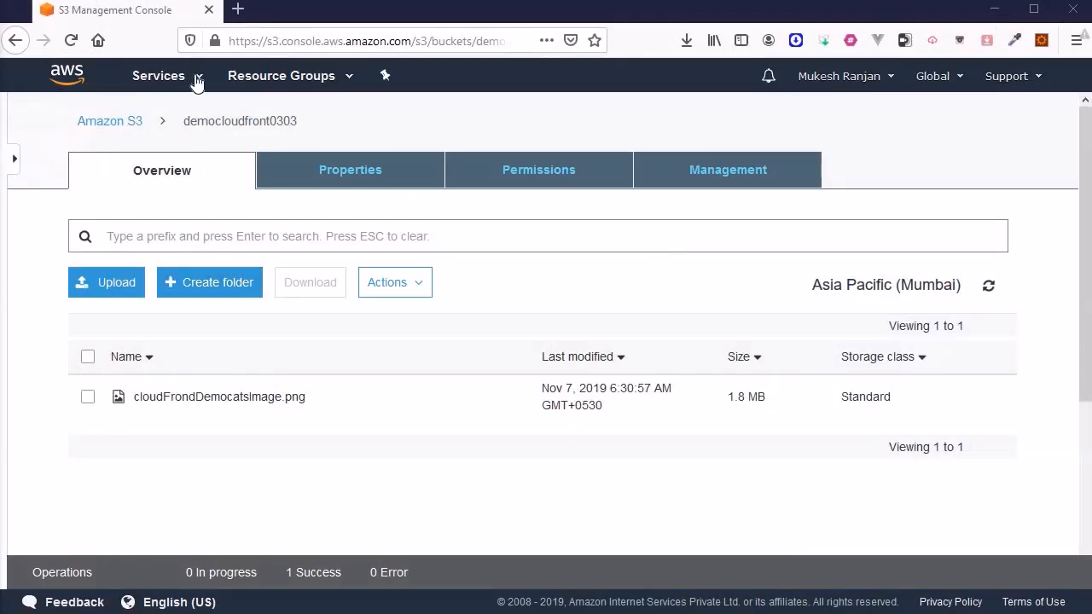
Go to CloudFront, start a new distribution and choose the Web delivery method
left_click(197, 79)
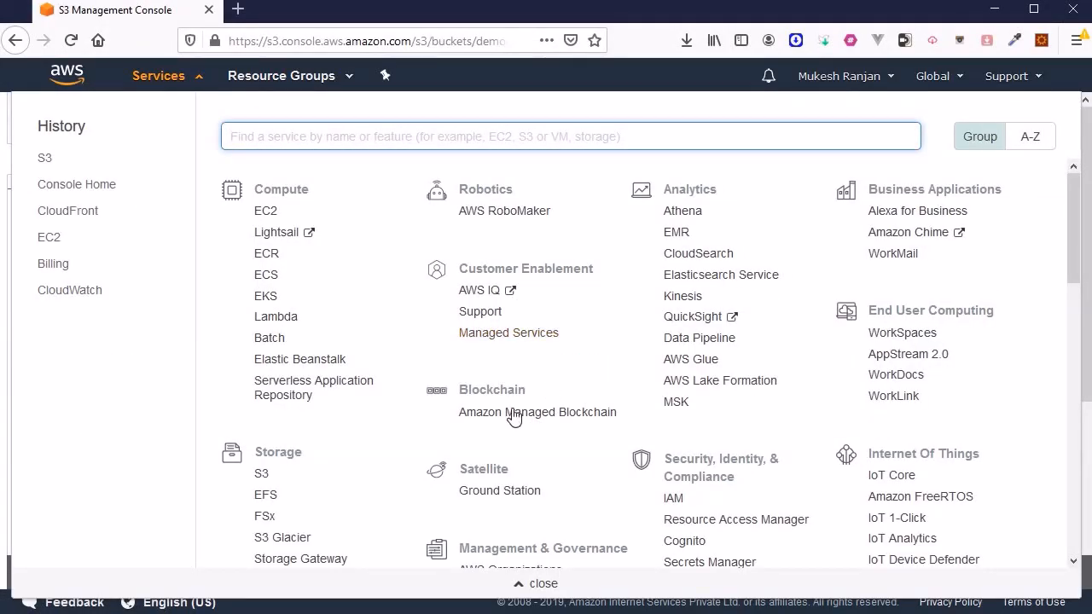
scroll(492, 311, "down", 1)
scroll(491, 303, "down", 10)
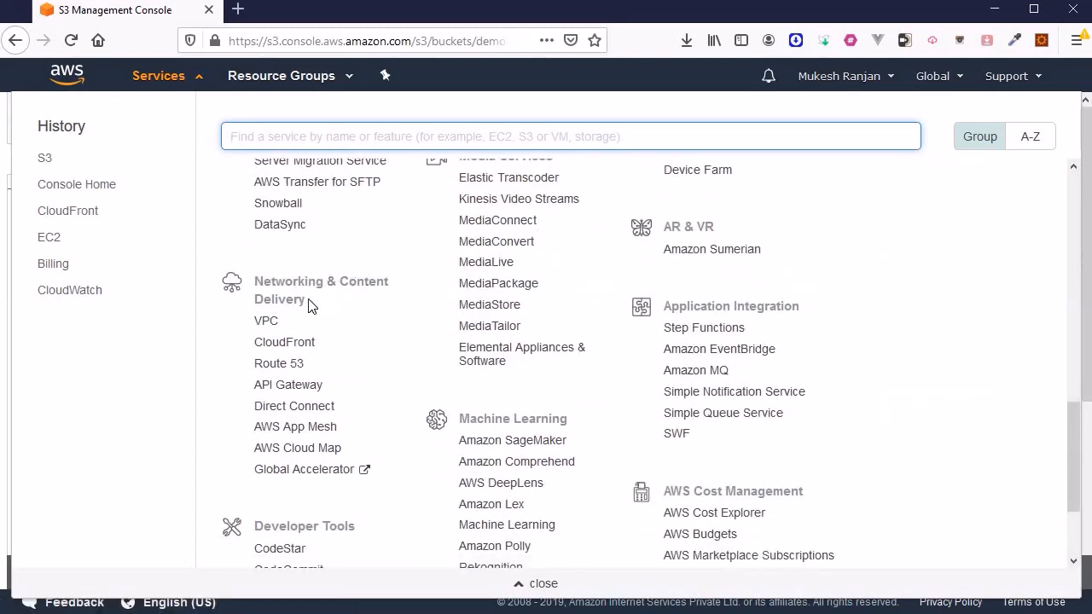
left_click(290, 348)
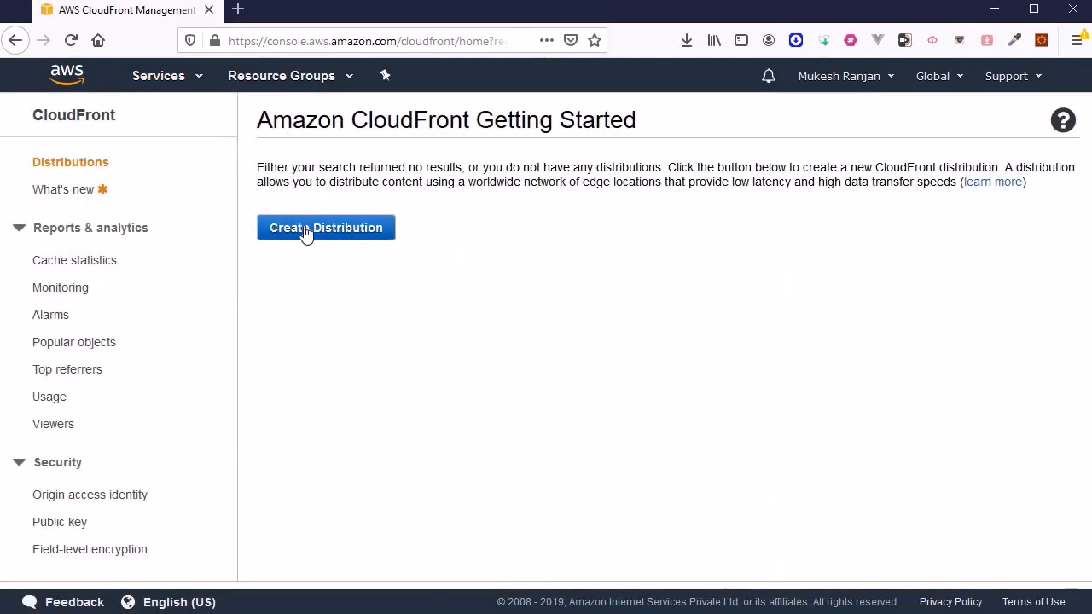
left_click(302, 240)
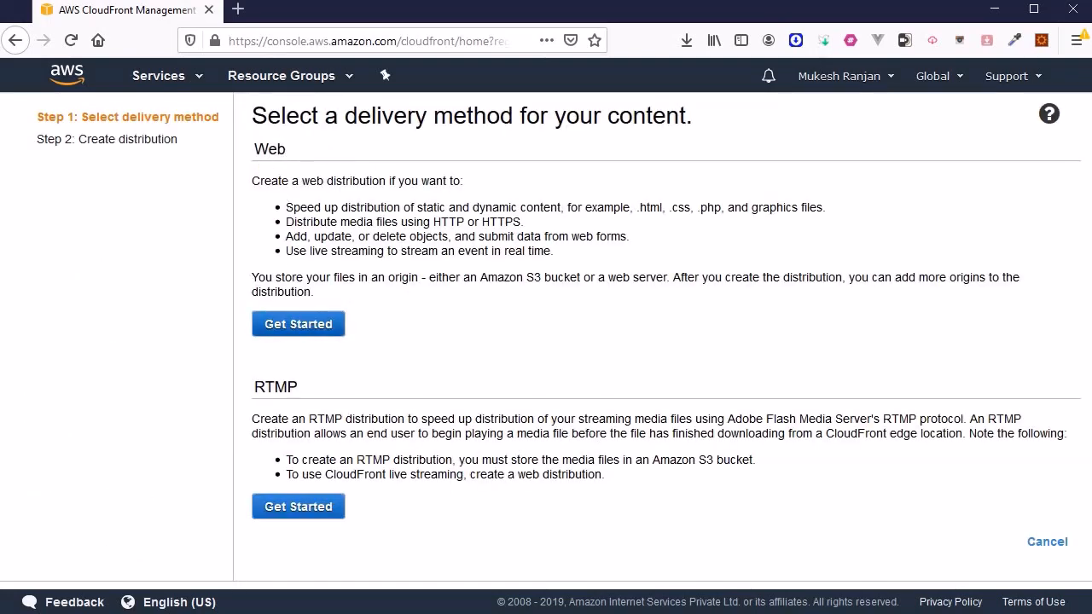
left_click(297, 324)
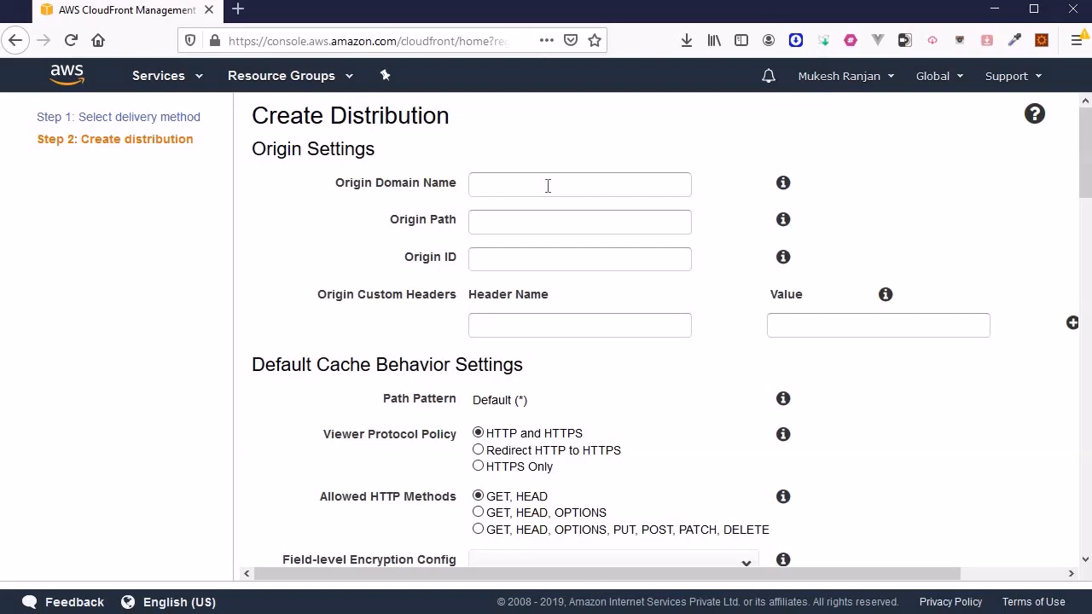
left_click(547, 186)
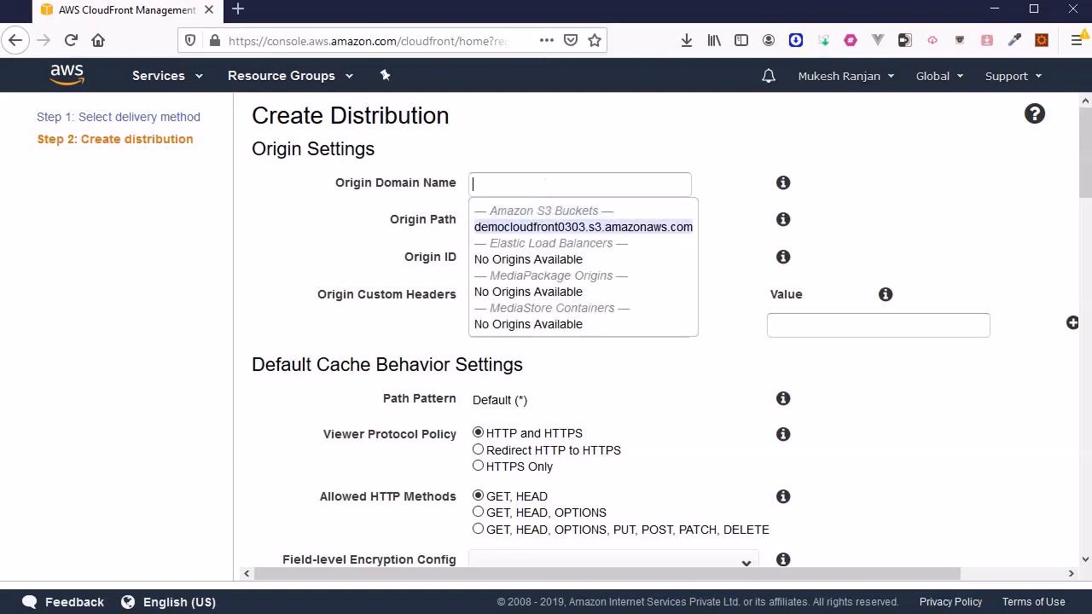
left_click(565, 228)
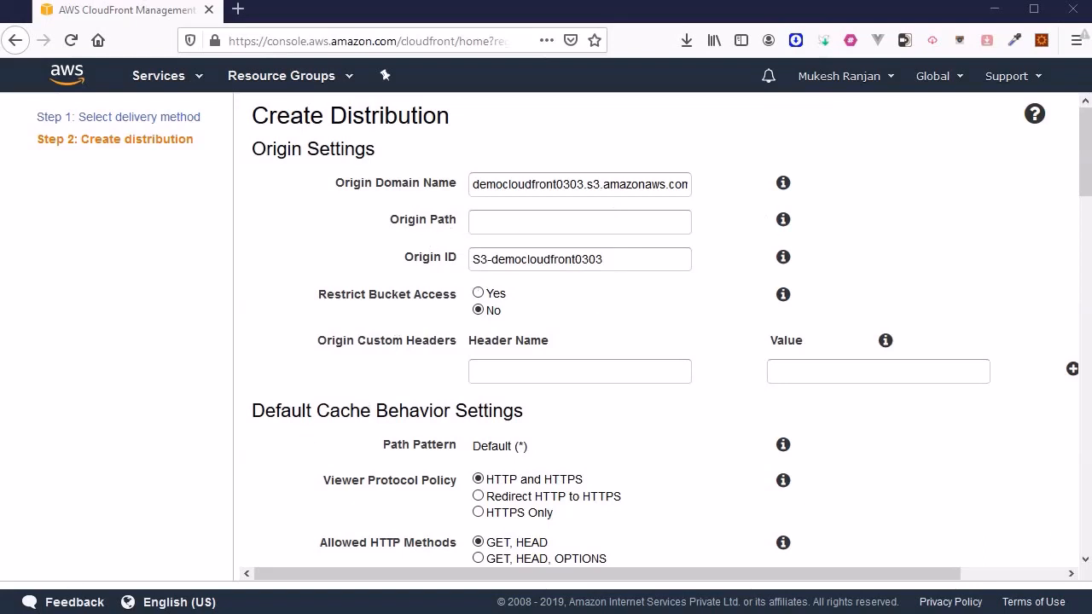
scroll(534, 229, "down", 1)
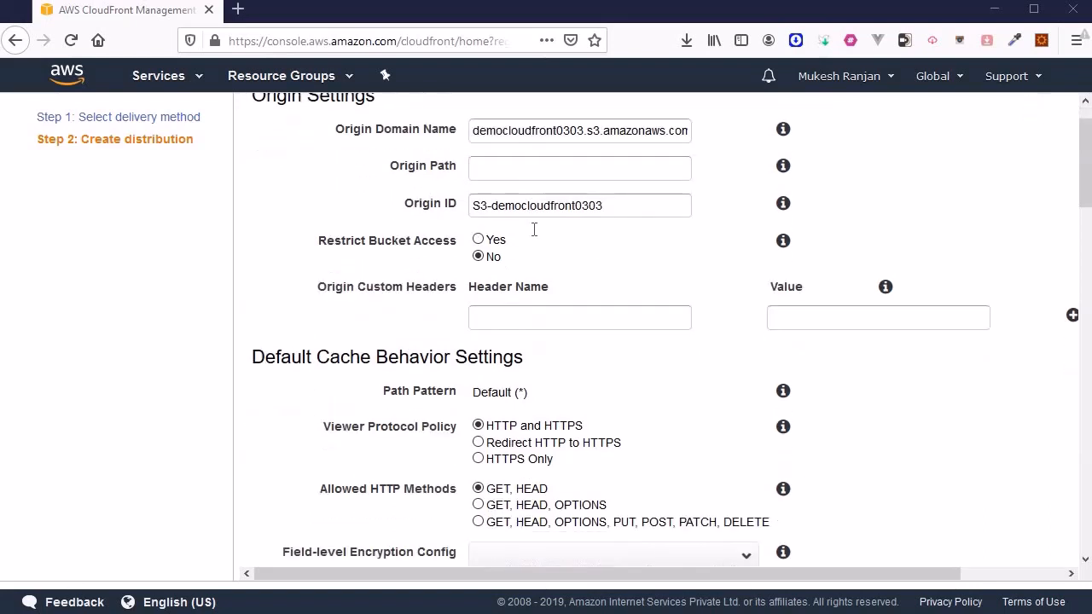
scroll(534, 228, "down", 10)
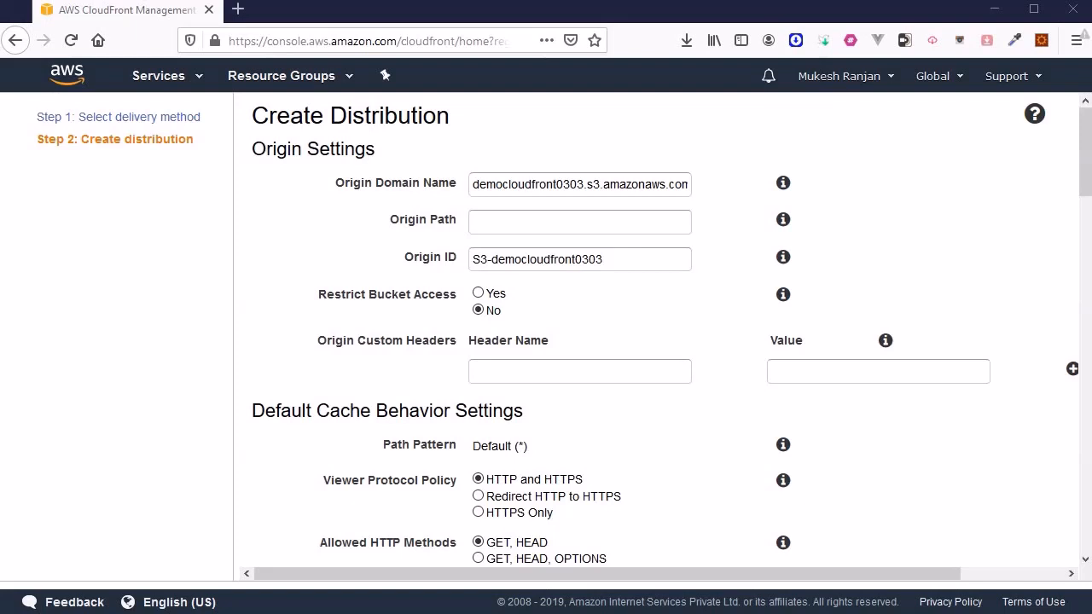
left_click(583, 230)
type("/")
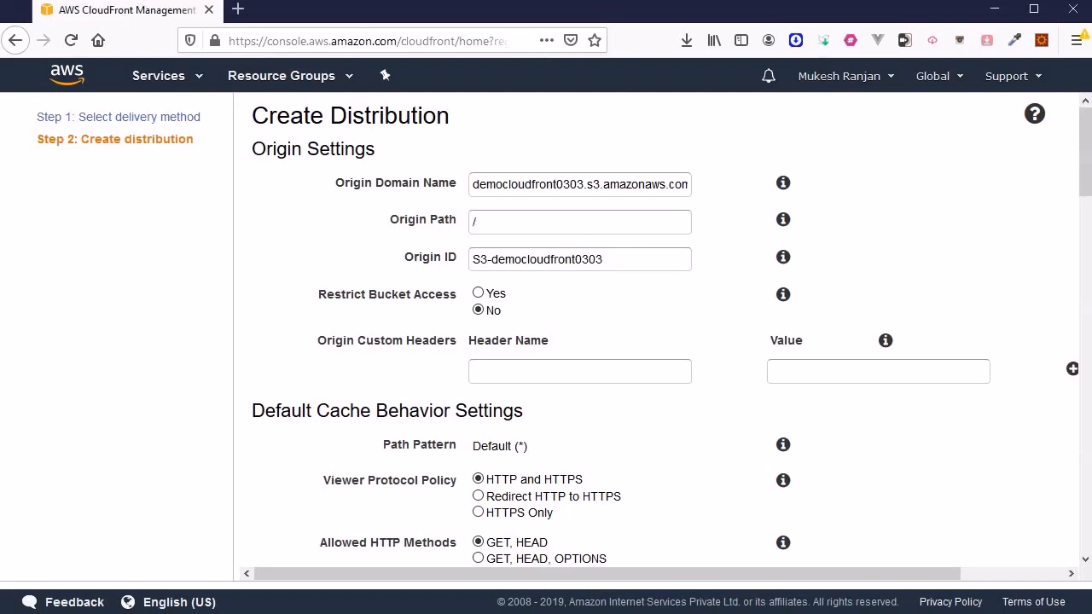
type("nameofthefolder")
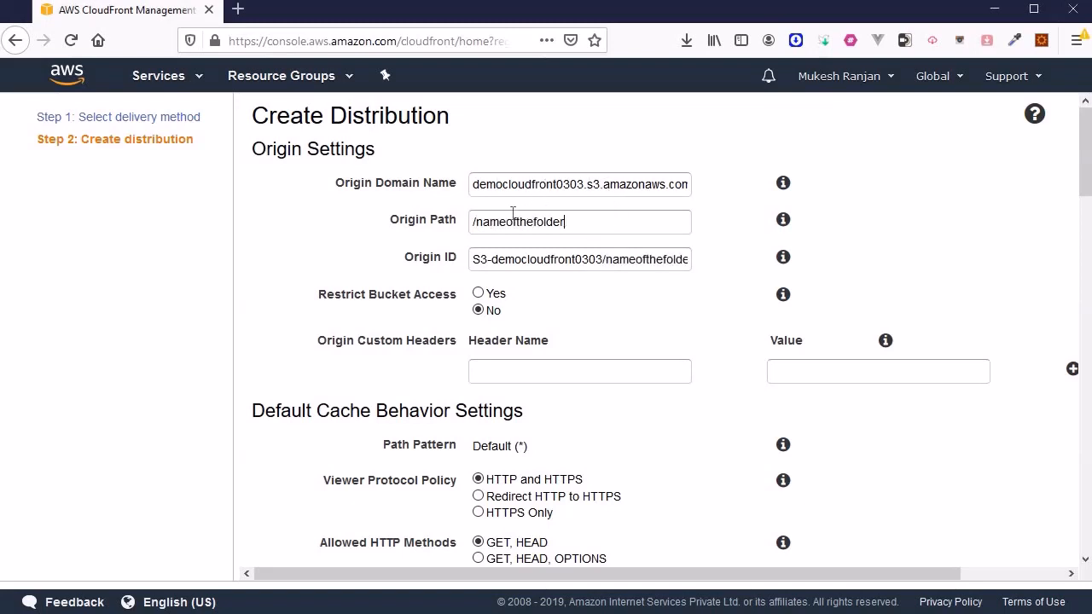
left_click_drag(566, 222, 460, 210)
key("BackSpace")
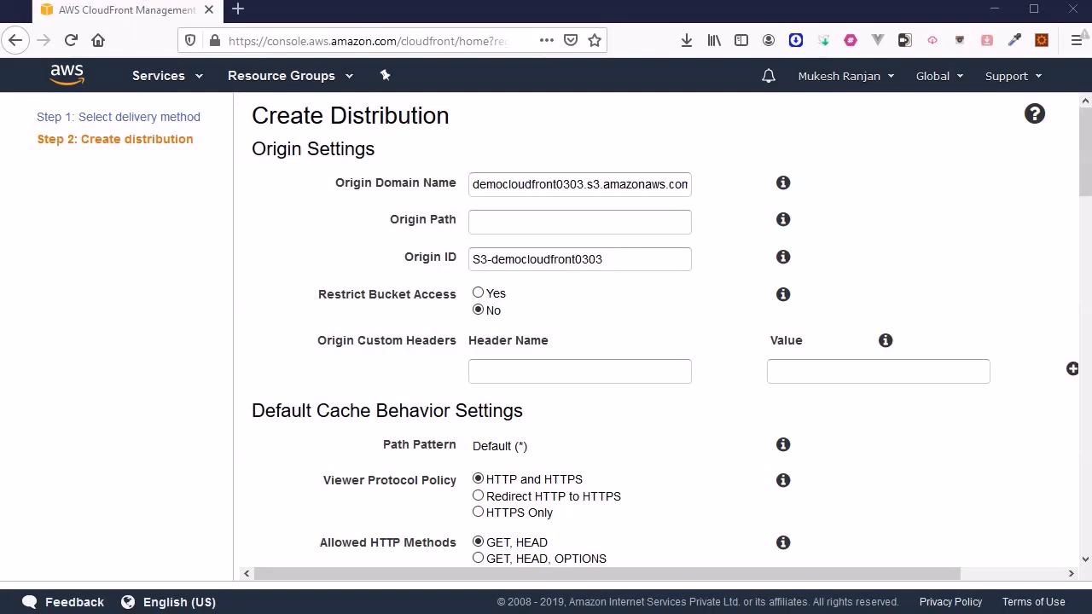
scroll(655, 333, "down", 3)
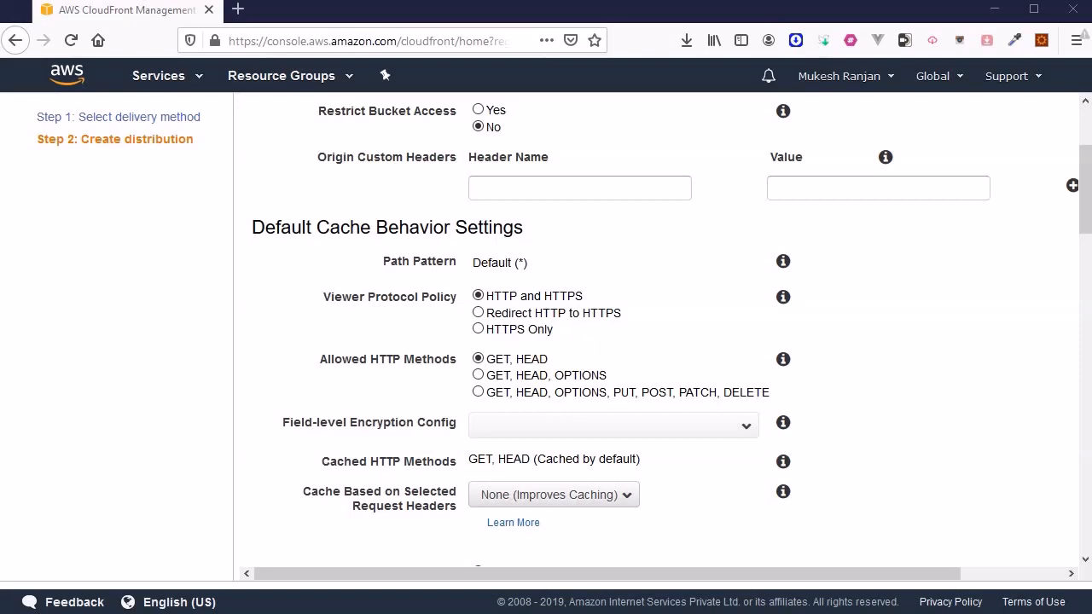
scroll(365, 383, "up", 4)
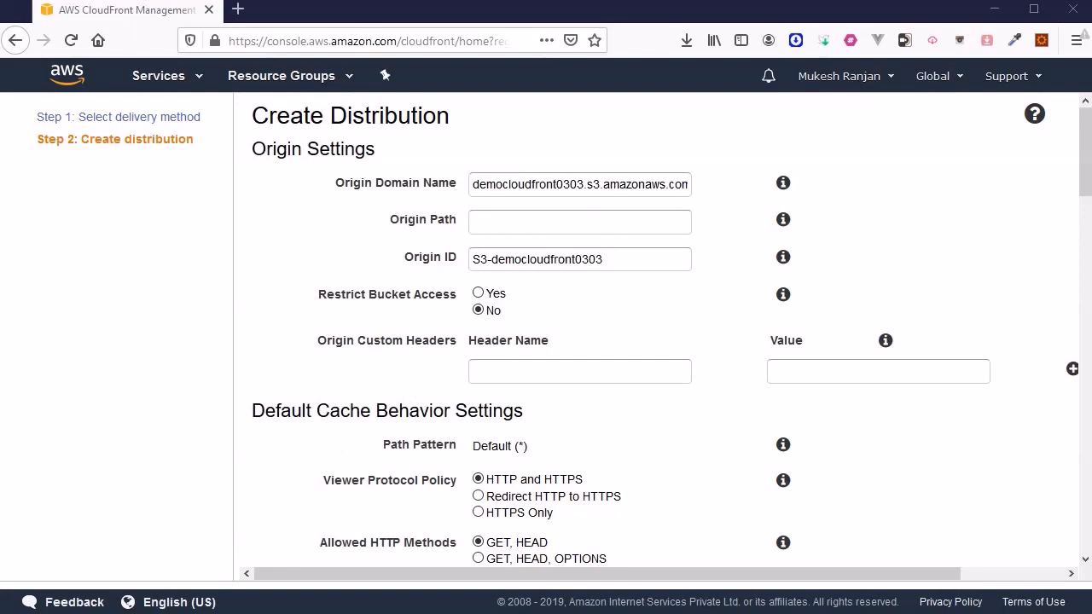
scroll(364, 517, "down", 4)
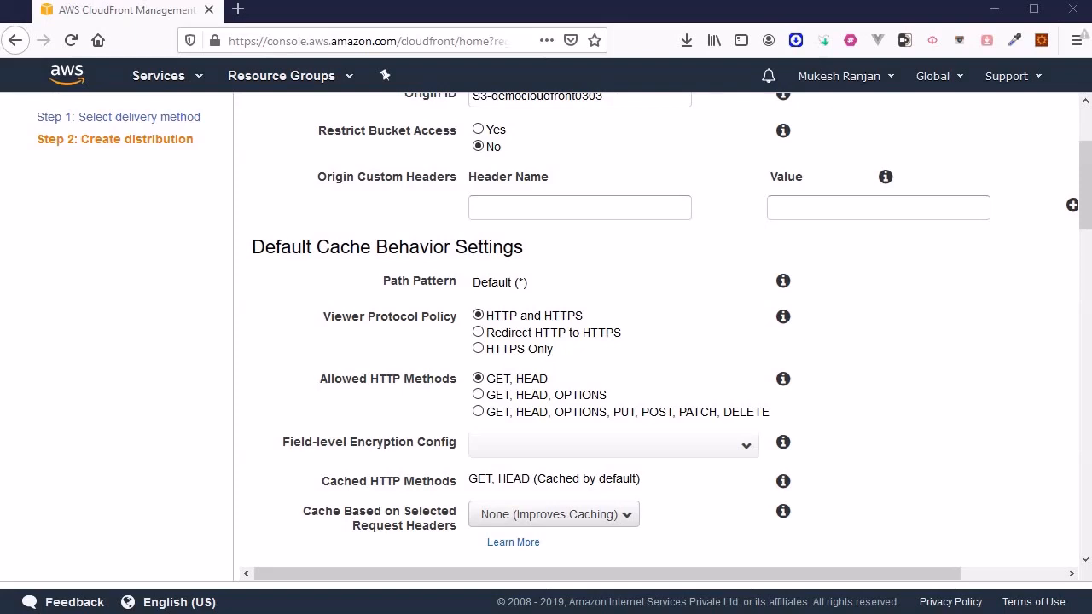
scroll(656, 333, "down", 3)
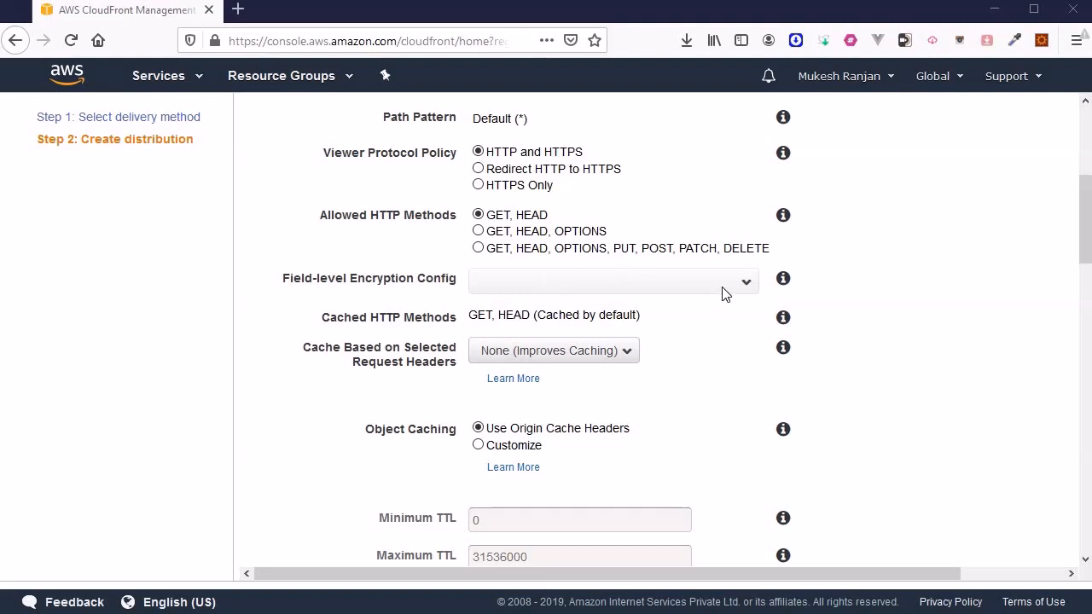
scroll(468, 327, "down", 2)
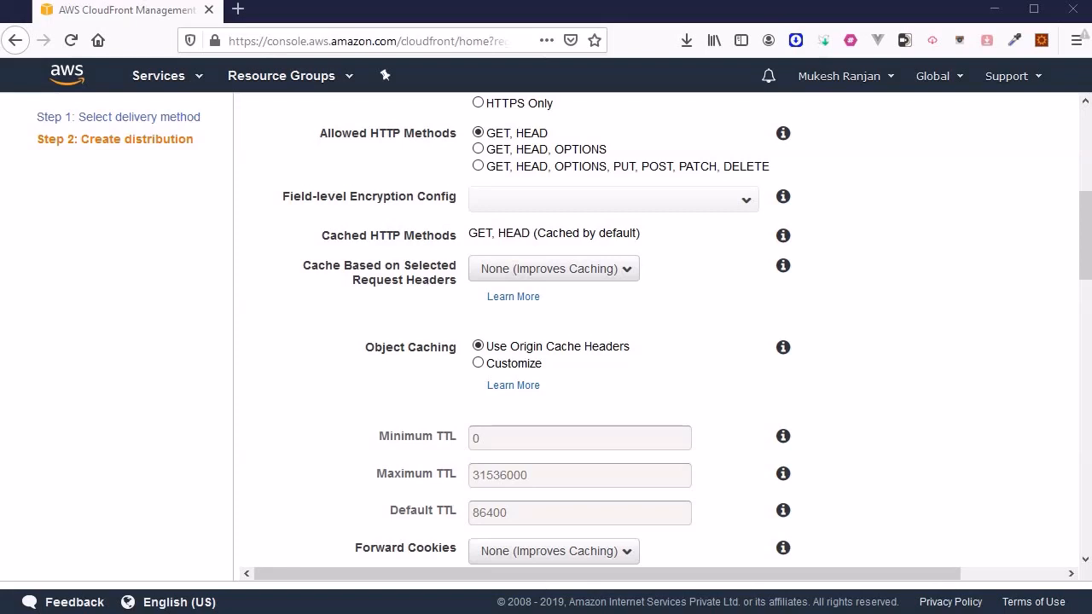
left_click(479, 151)
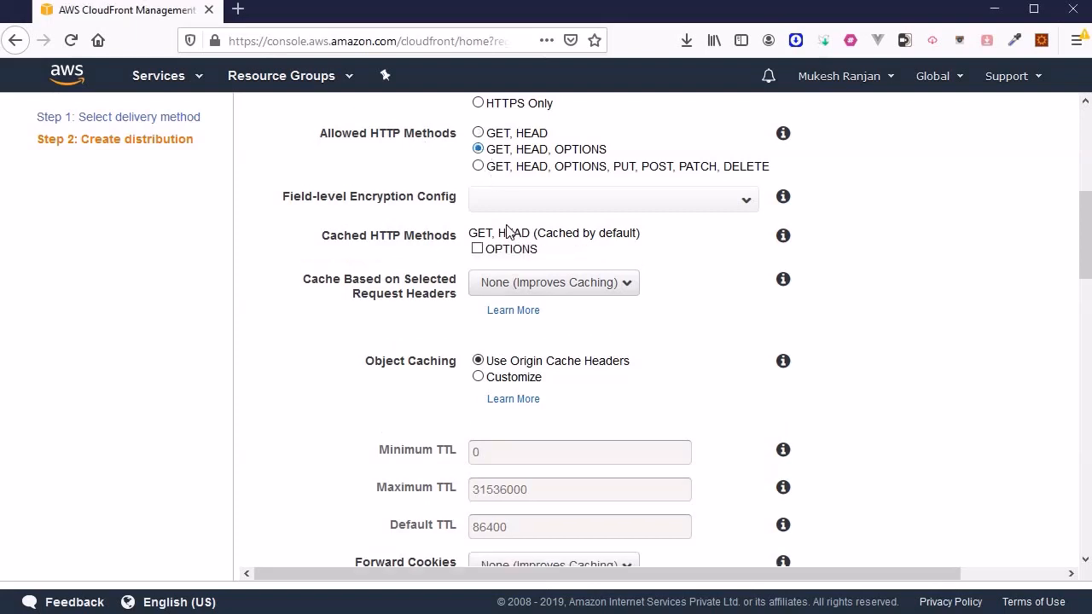
left_click(478, 165)
left_click(478, 134)
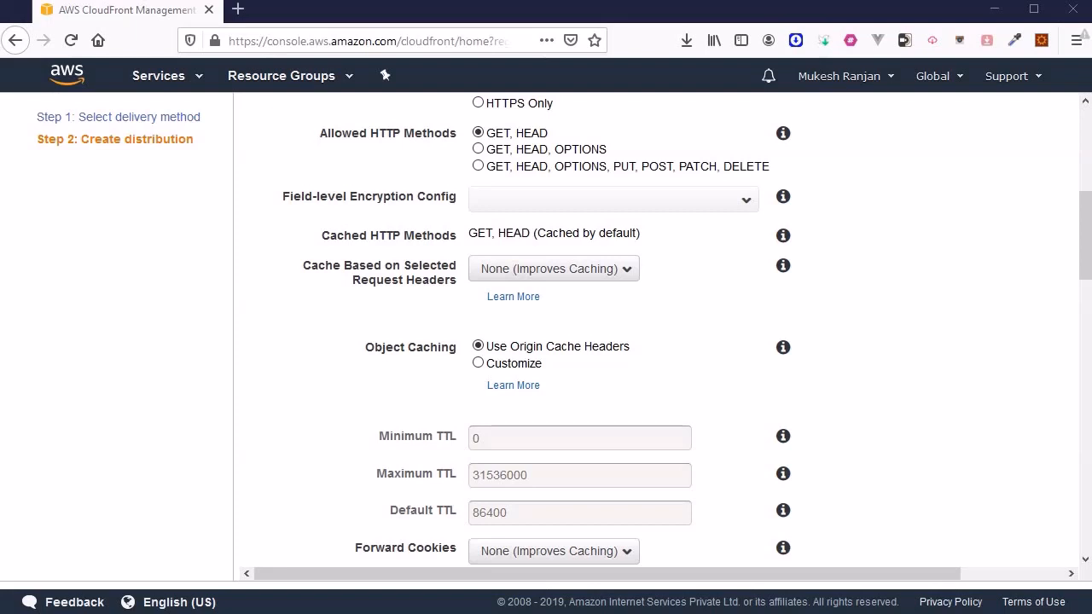
Set Cache Based on Selected Request Headers to Whitelist, then change it to All
left_click(504, 278)
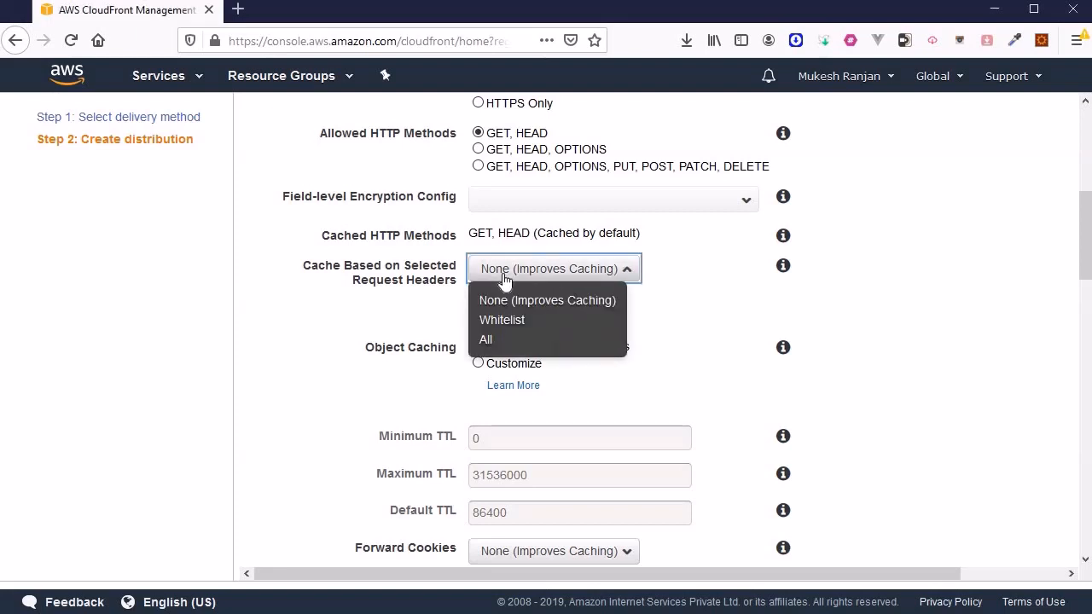
left_click(384, 323)
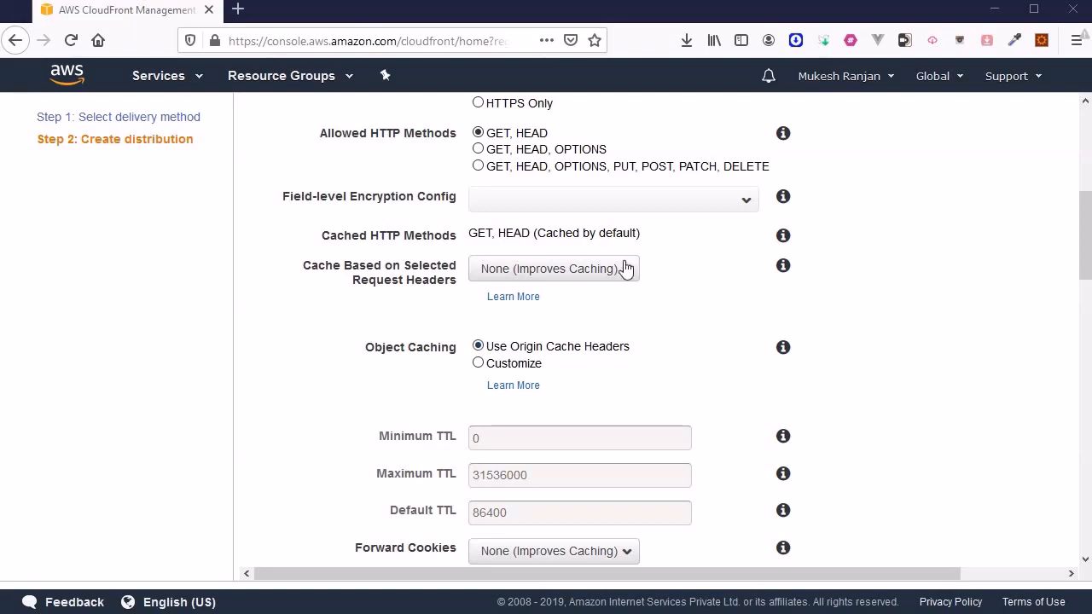
left_click(600, 276)
key("Return")
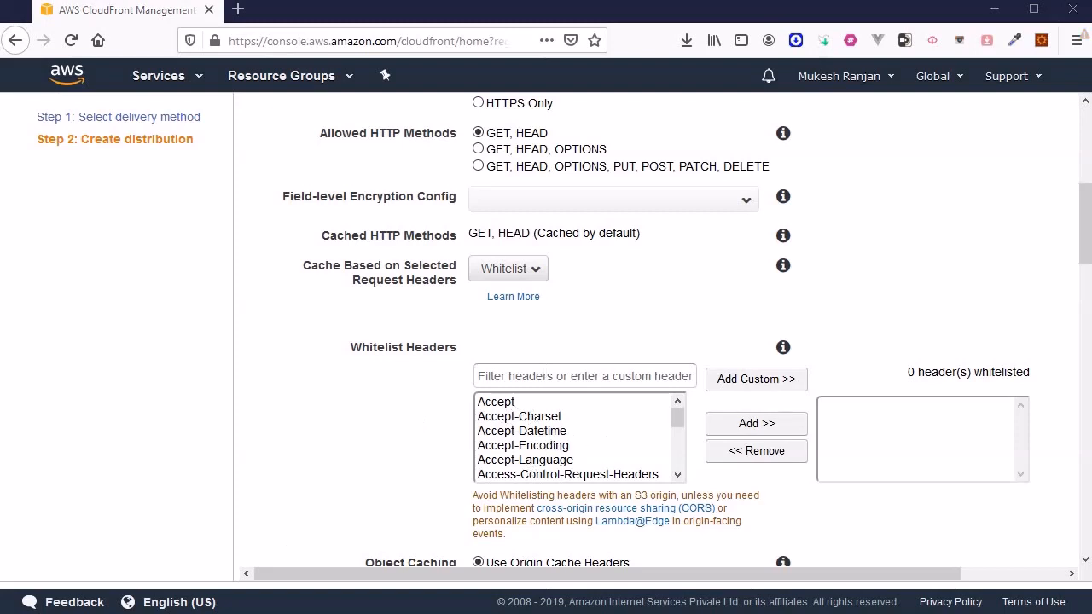
scroll(597, 461, "down", 3)
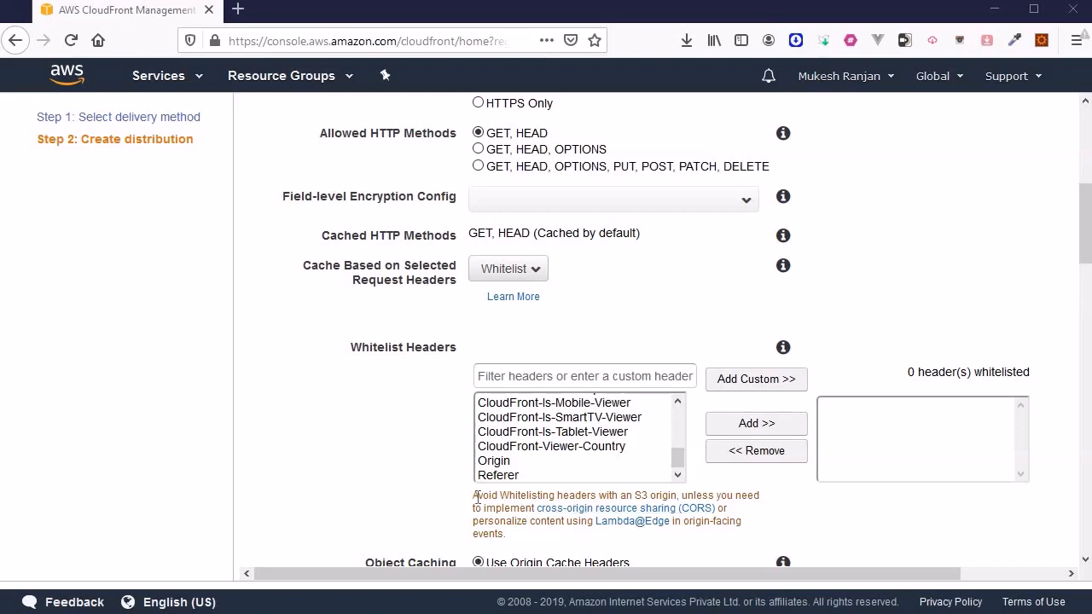
scroll(580, 440, "up", 8)
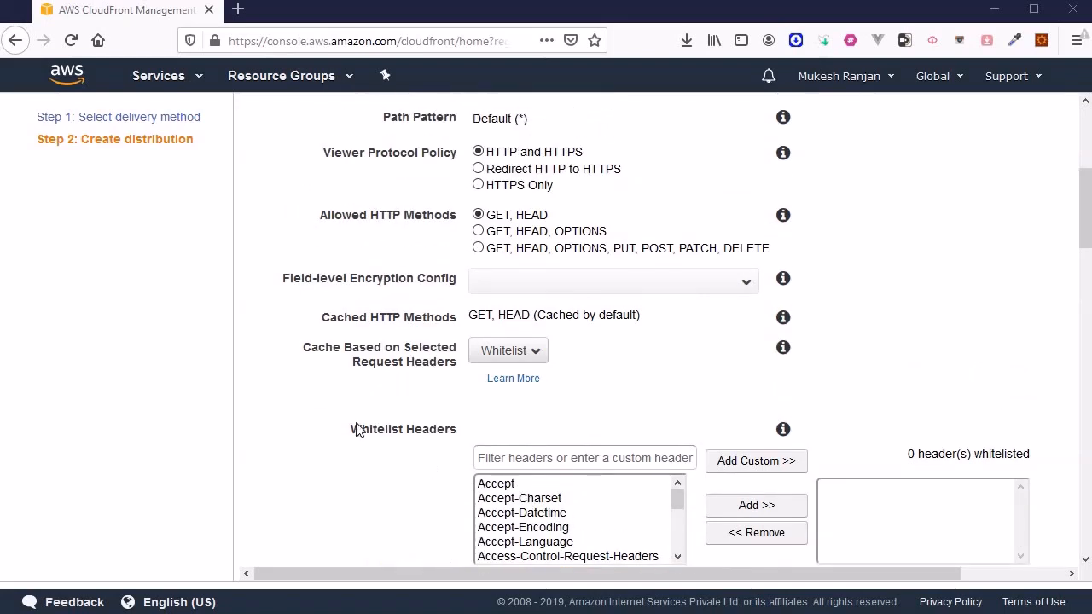
scroll(359, 429, "down", 3)
scroll(322, 338, "down", 1)
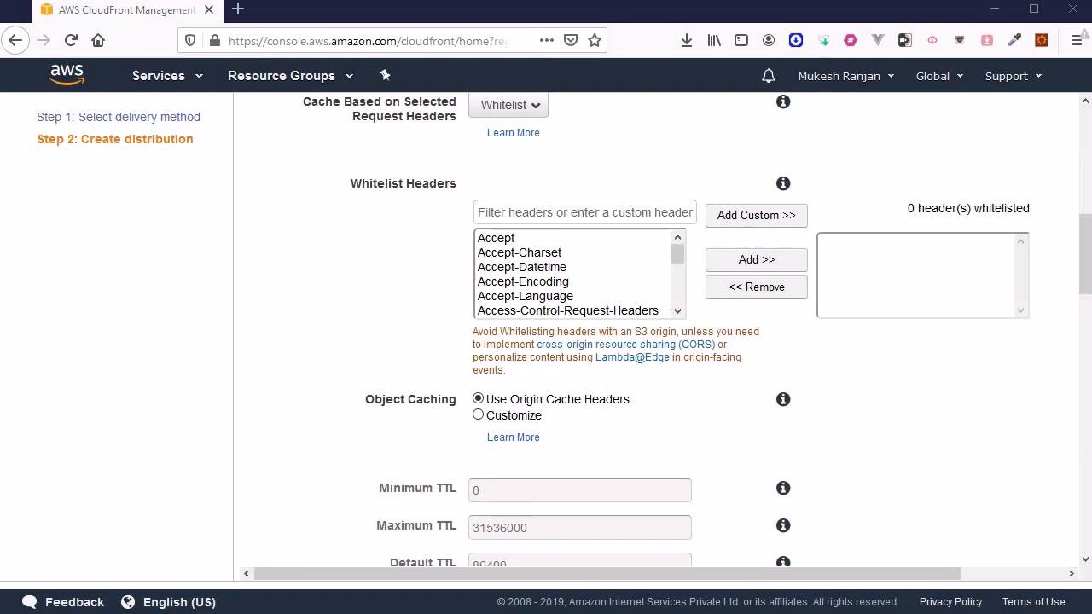
scroll(575, 188, "up", 2)
left_click(503, 189)
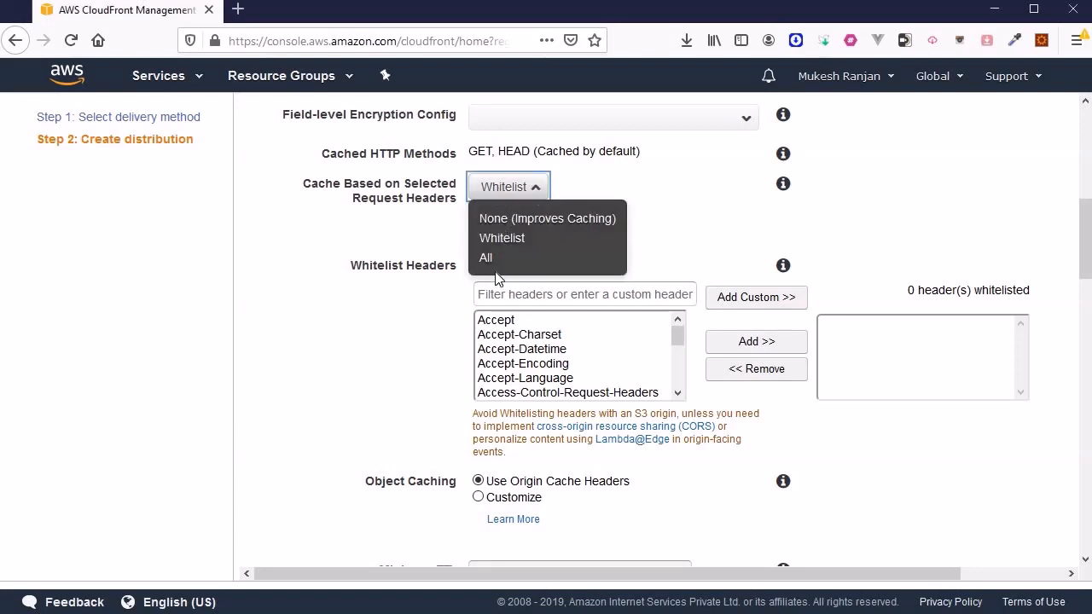
left_click(487, 258)
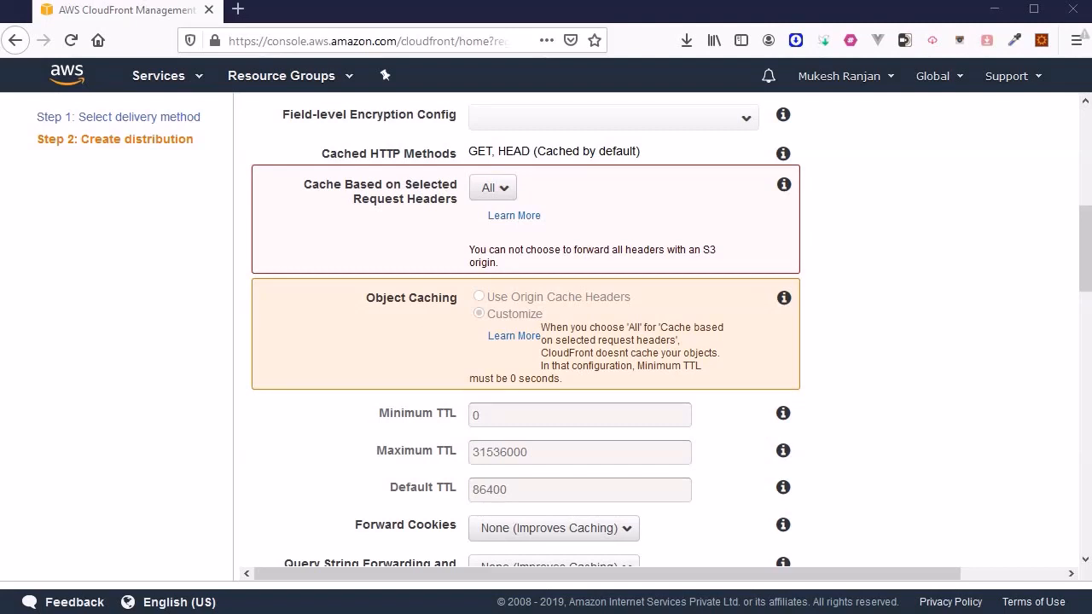
Change Cache Based on Selected Request Headers to None (Improves Caching)
left_click(482, 198)
left_click(488, 221)
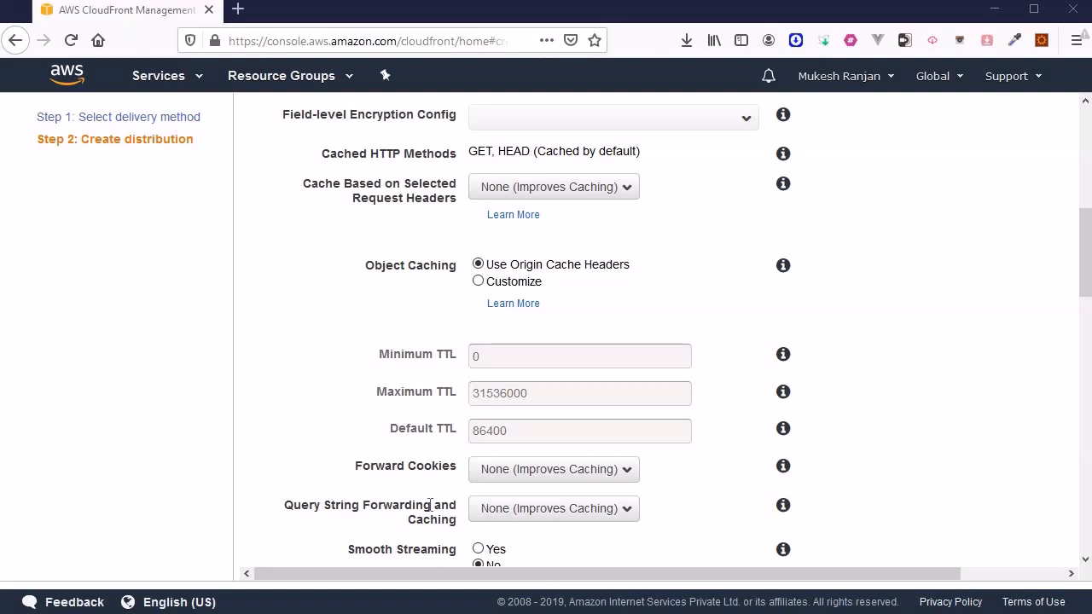
left_click(604, 474)
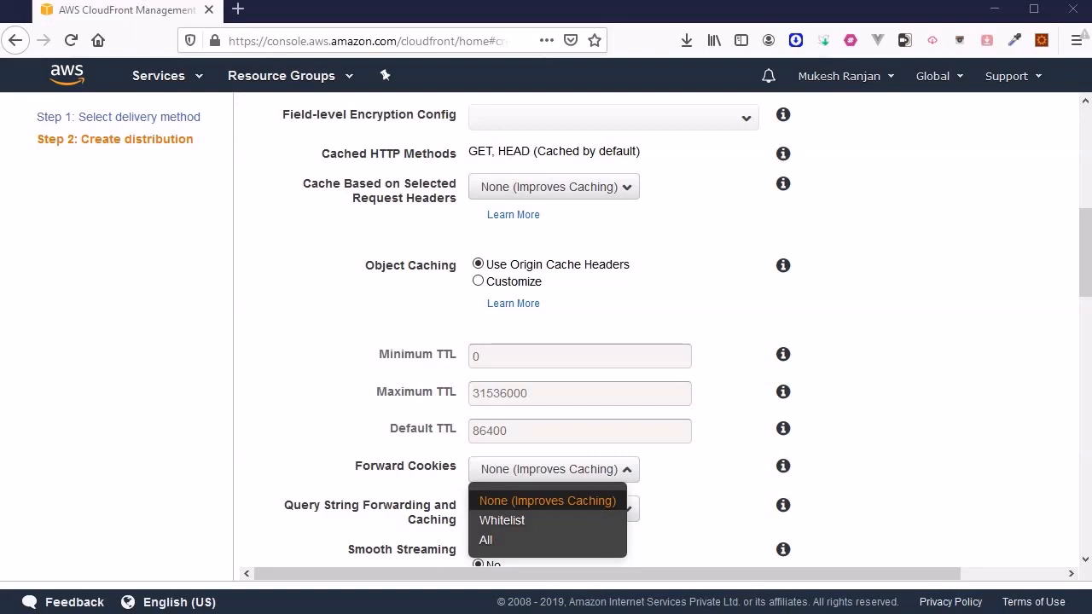
scroll(292, 415, "down", 2)
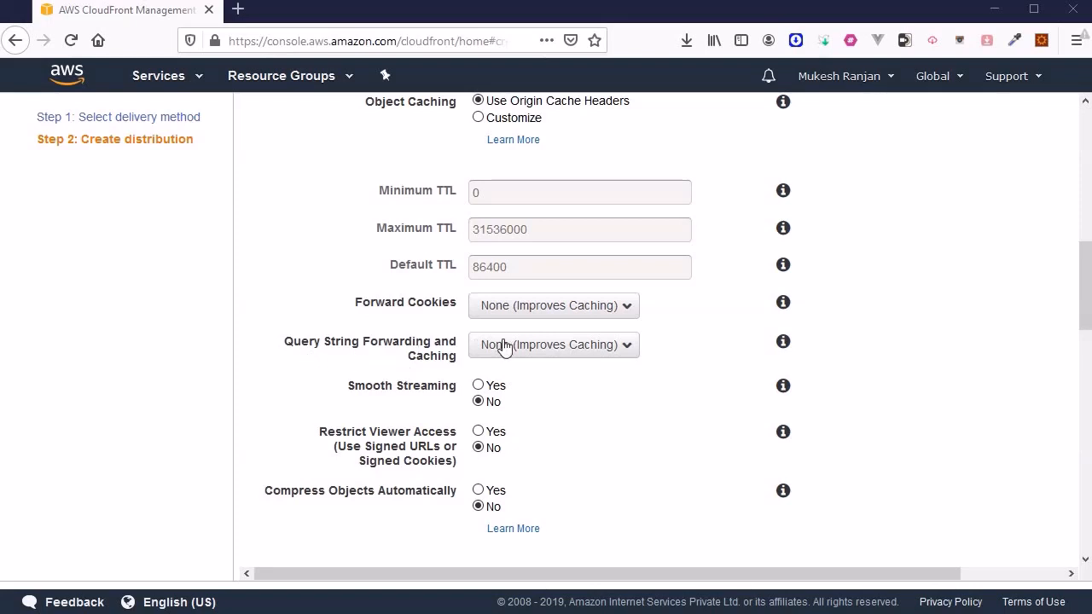
left_click(567, 346)
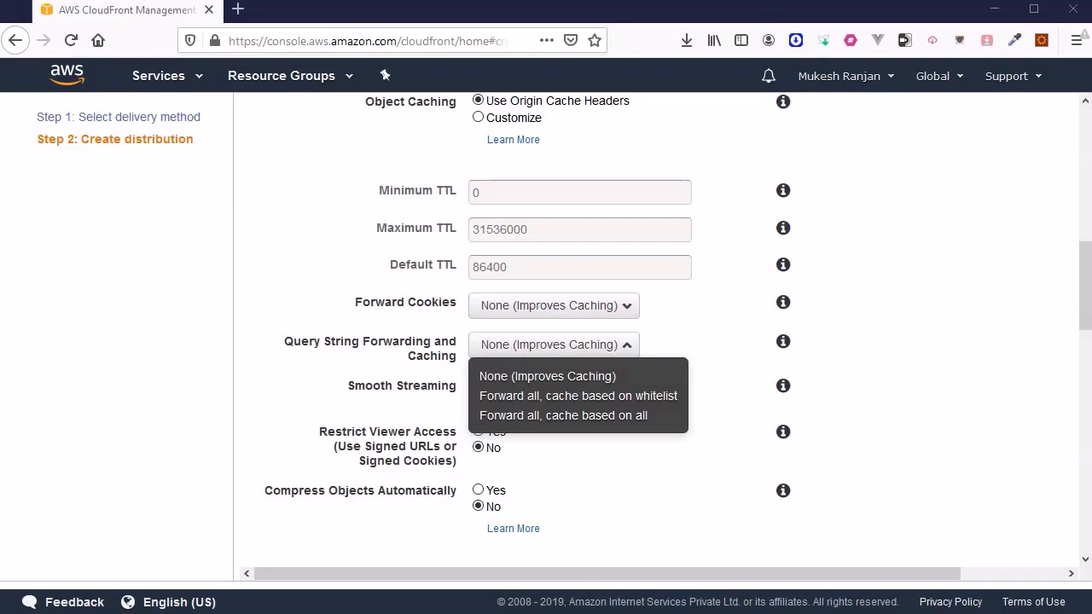
scroll(656, 333, "down", 2)
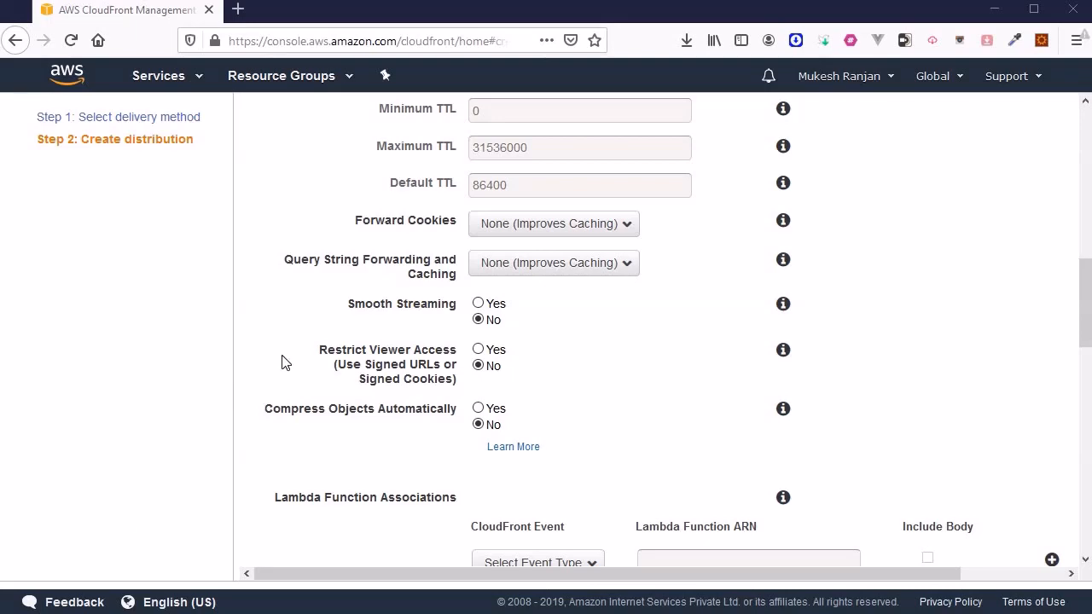
scroll(419, 336, "up", 5)
scroll(419, 337, "up", 3)
scroll(419, 336, "down", 2)
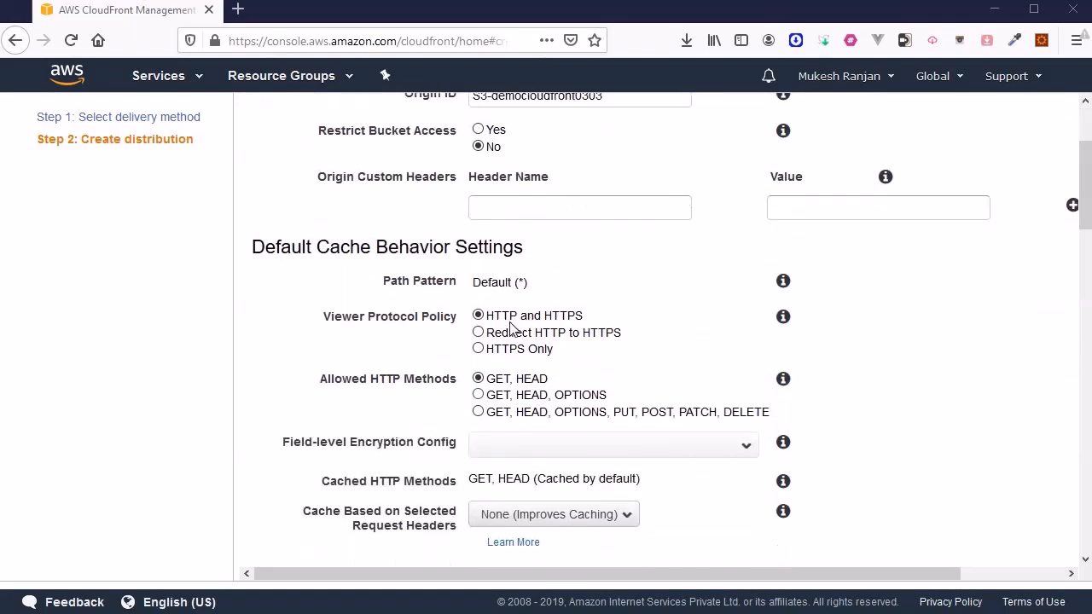
scroll(357, 415, "down", 5)
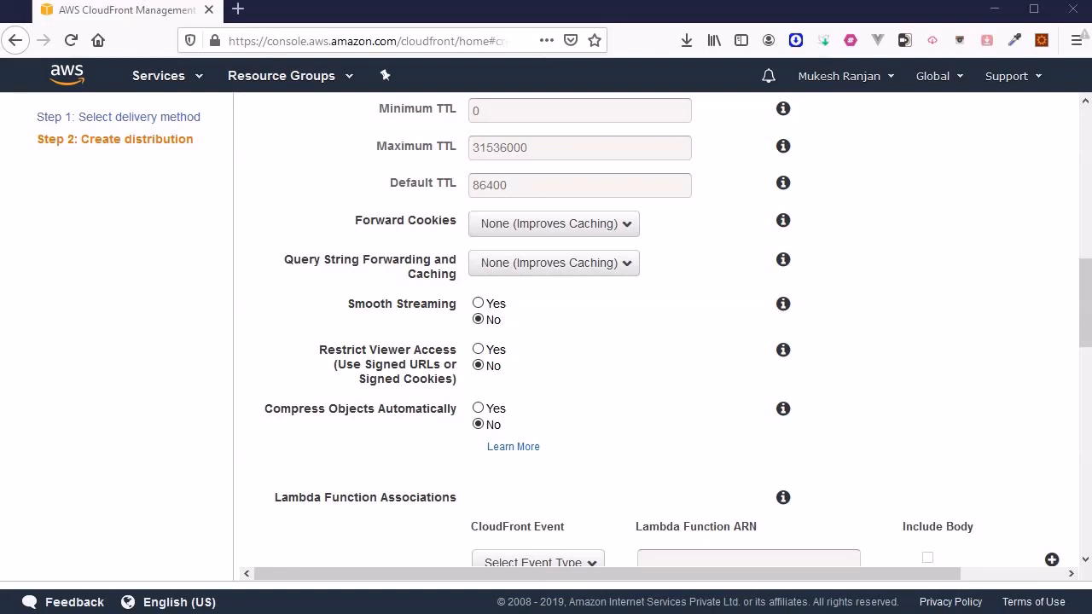
scroll(546, 333, "down", 2)
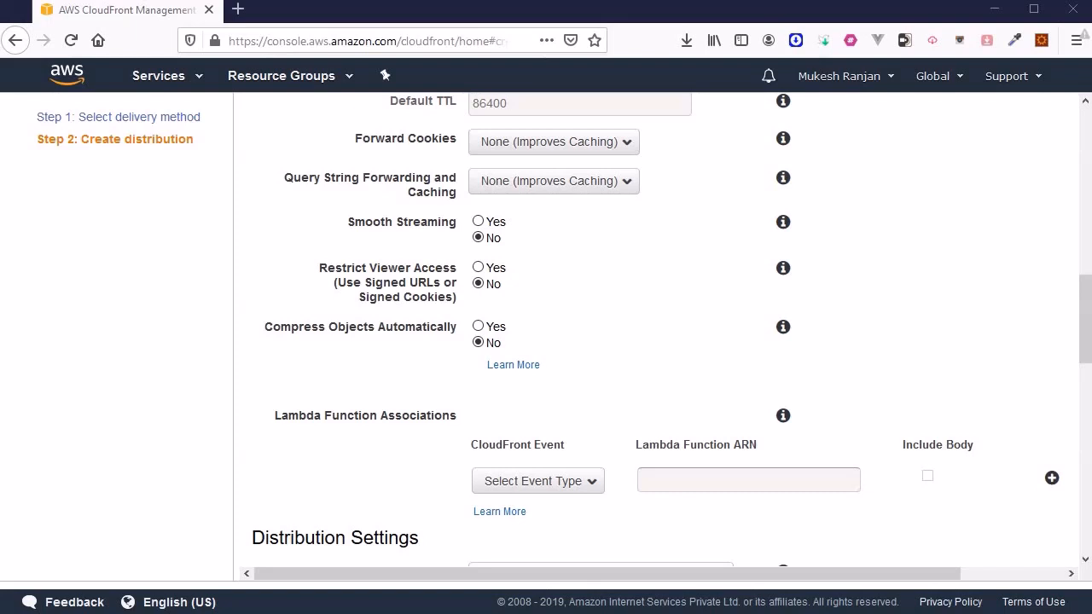
scroll(500, 315, "down", 2)
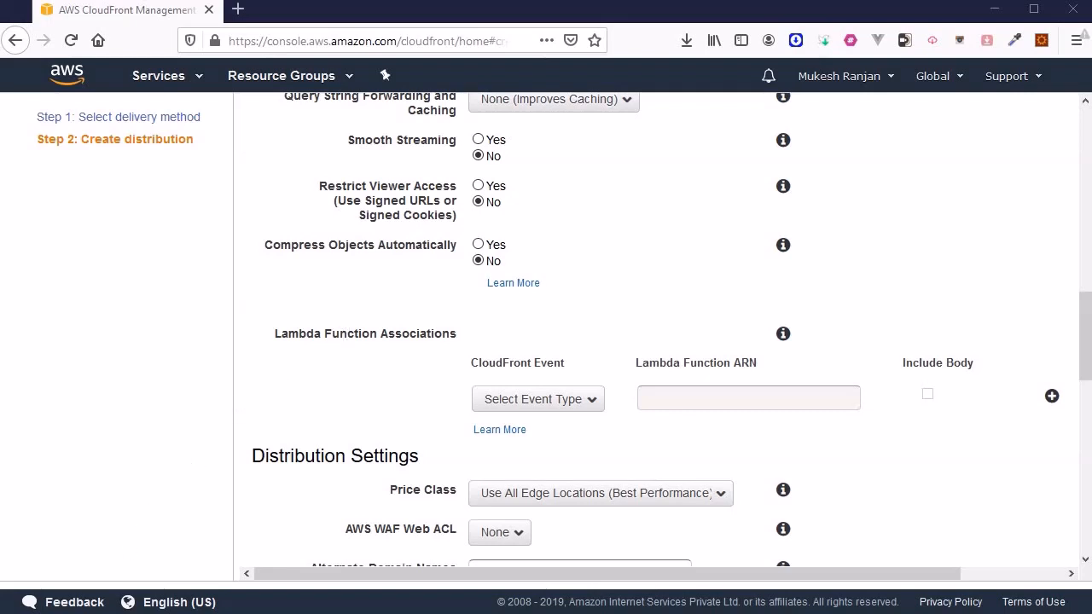
scroll(654, 333, "down", 2)
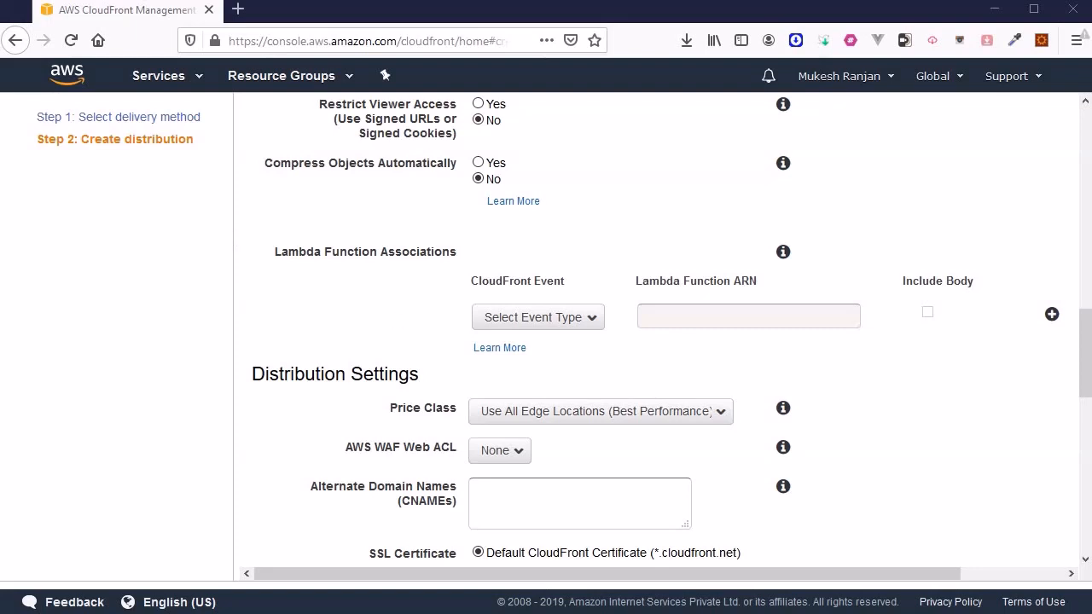
scroll(456, 338, "up", 10)
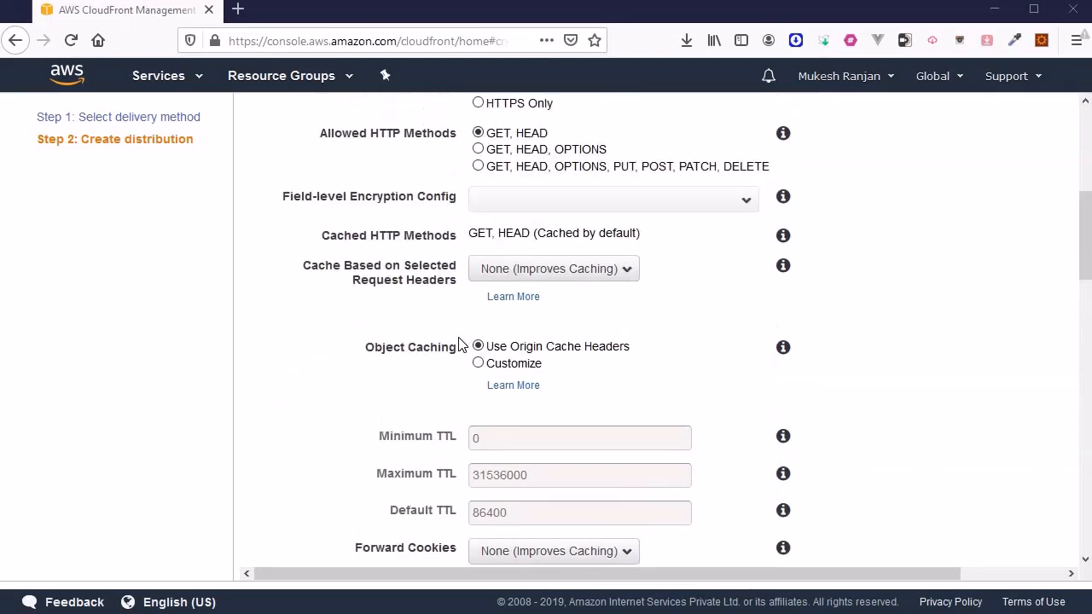
scroll(302, 412, "down", 9)
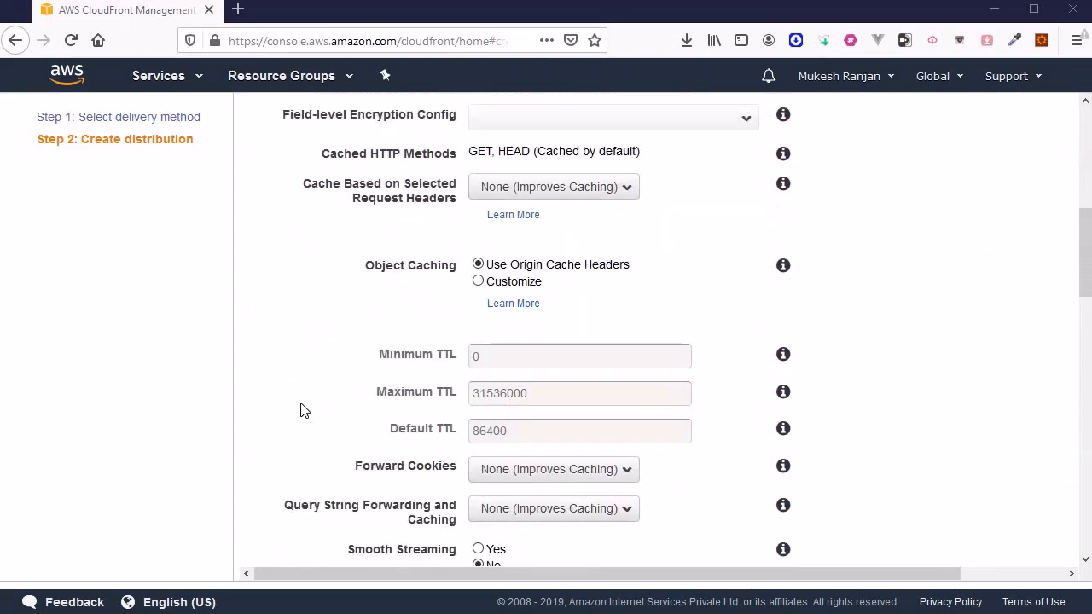
scroll(256, 412, "down", 2)
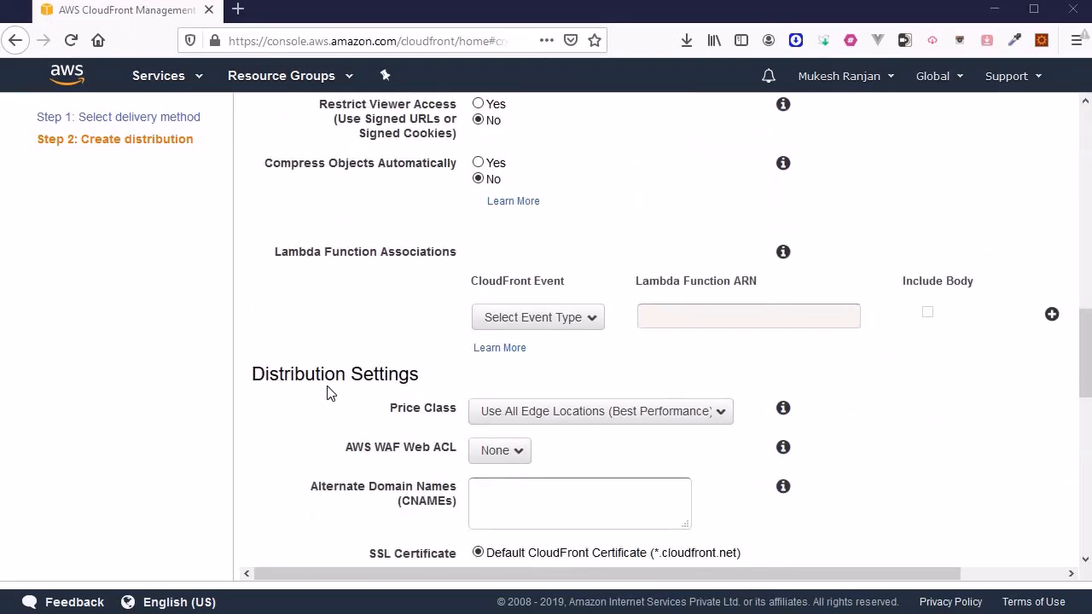
scroll(367, 299, "down", 3)
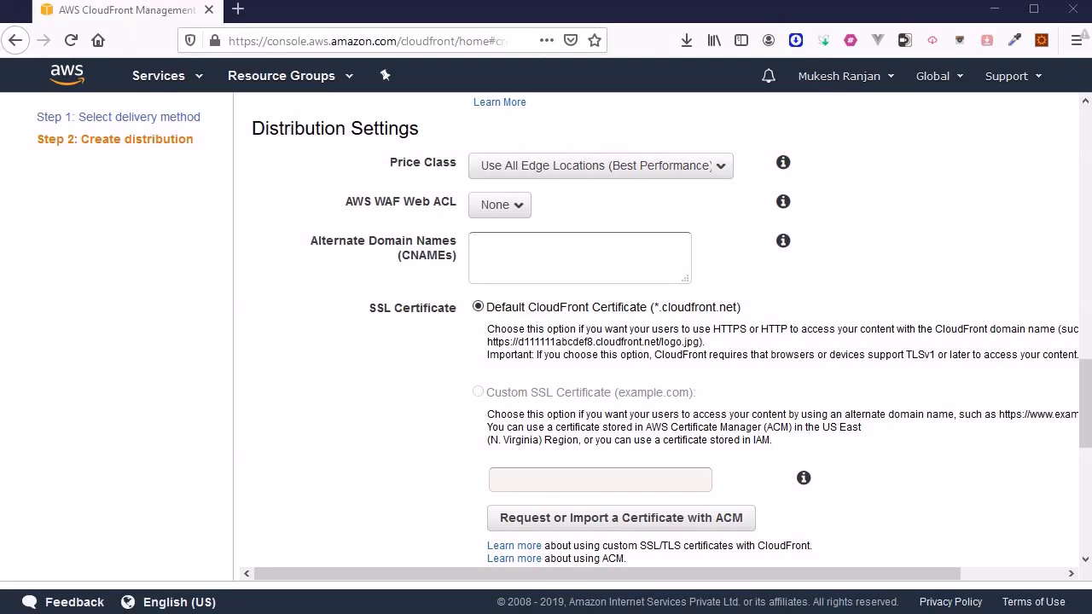
scroll(662, 333, "down", 5)
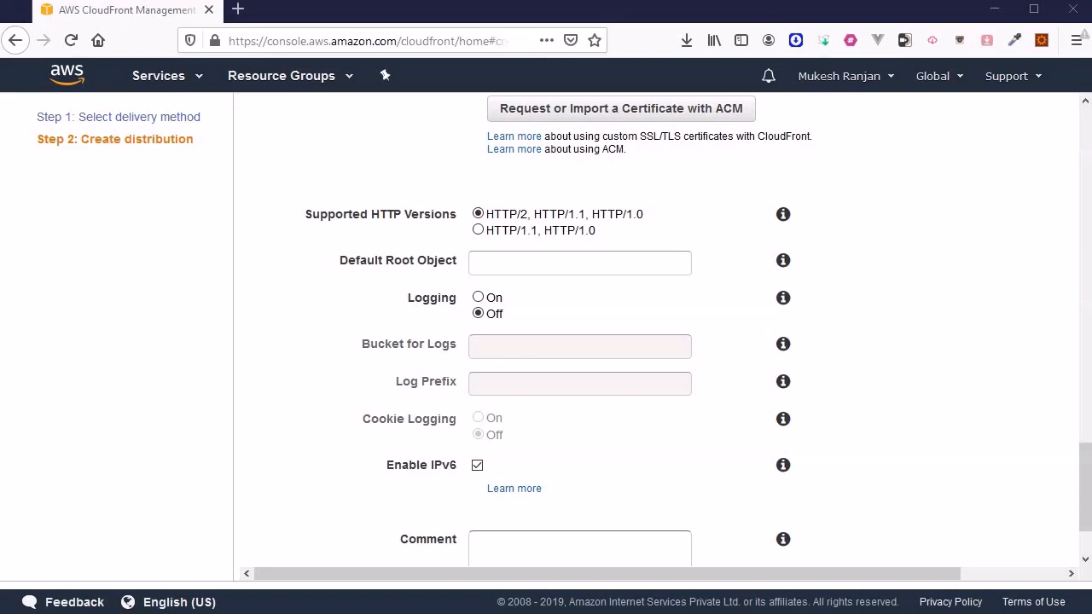
scroll(662, 333, "up", 1)
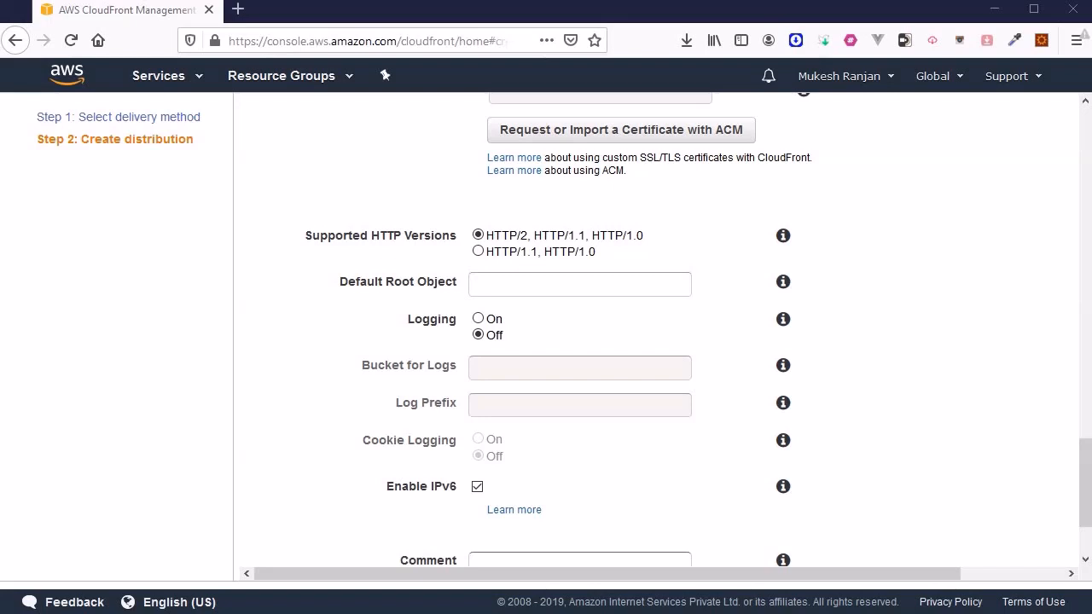
scroll(546, 332, "down", 3)
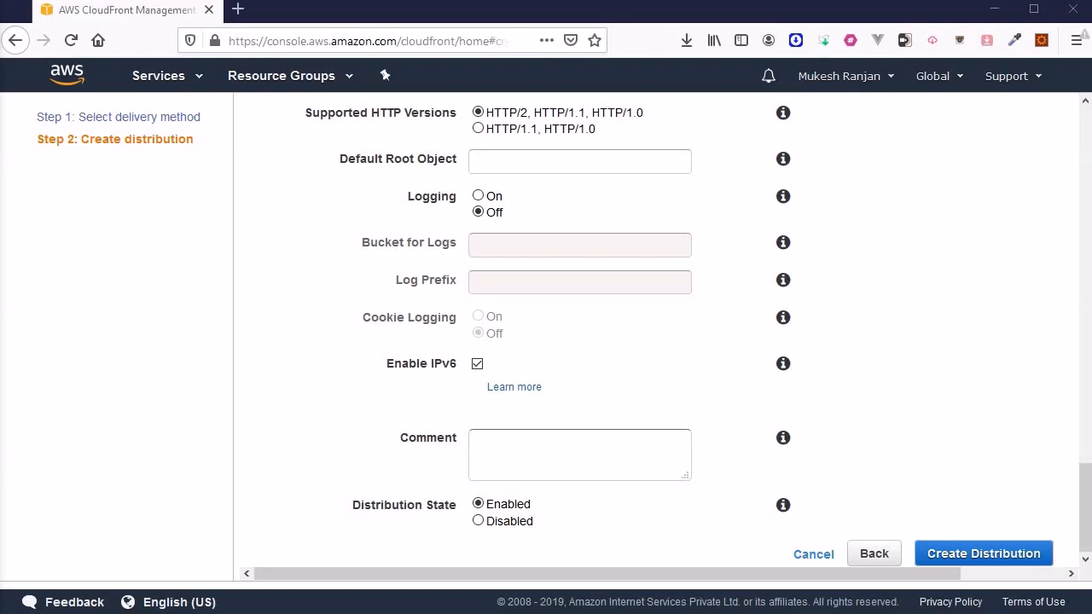
left_click(571, 171)
type("/")
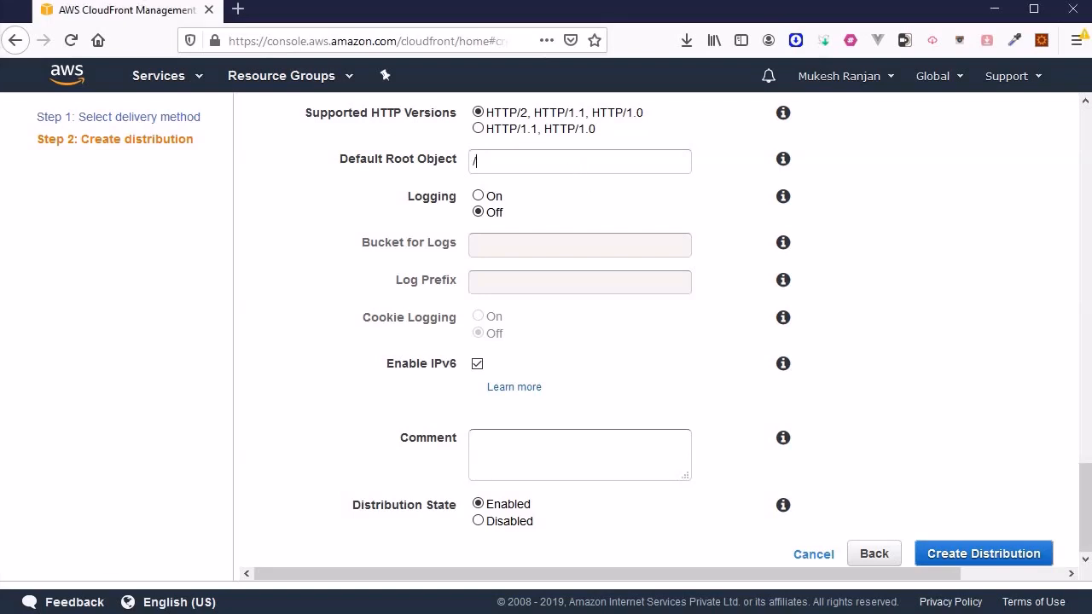
type("index.html")
key("Home")
key("Delete")
key("Delete")
key("Delete")
key("Delete")
key("Delete")
key("Delete")
key("Delete")
key("Delete")
key("Delete")
key("Delete")
key("Delete")
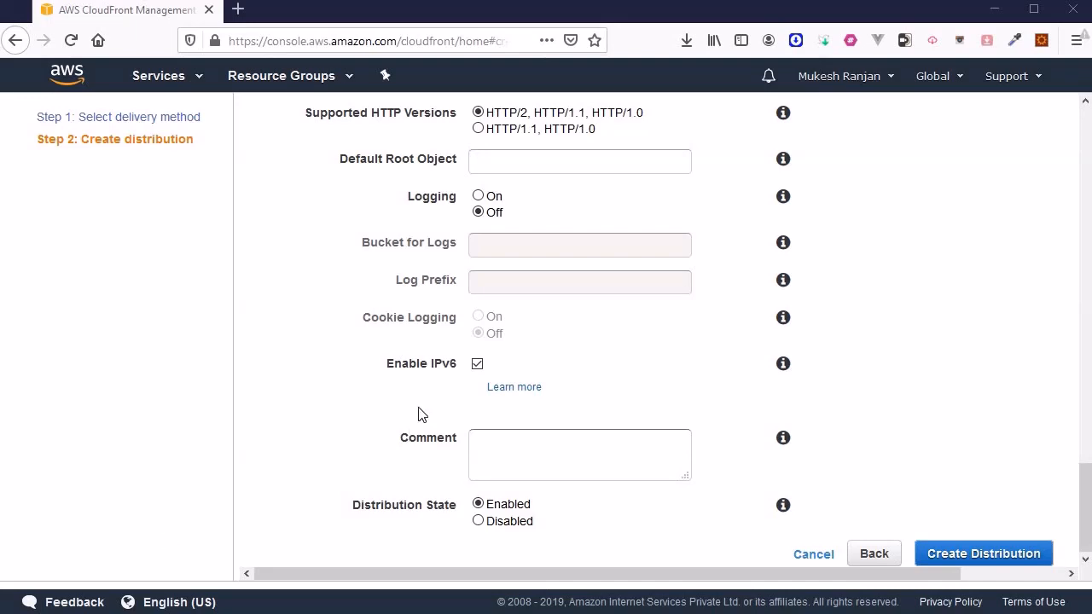
scroll(421, 402, "up", 10)
scroll(375, 313, "up", 10)
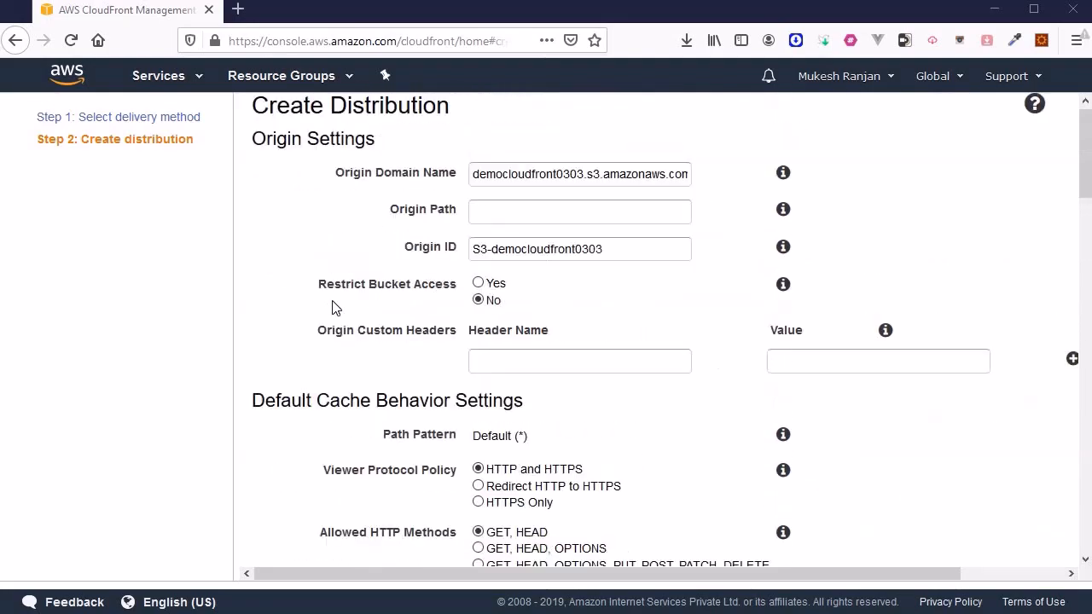
scroll(219, 418, "down", 5)
scroll(219, 417, "down", 10)
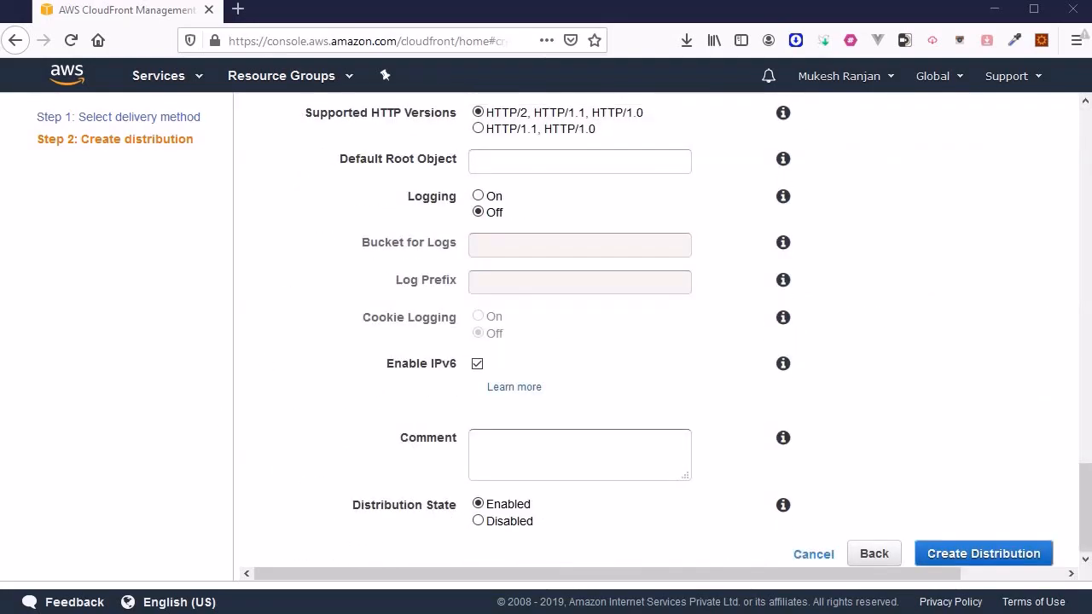
scroll(391, 404, "up", 10)
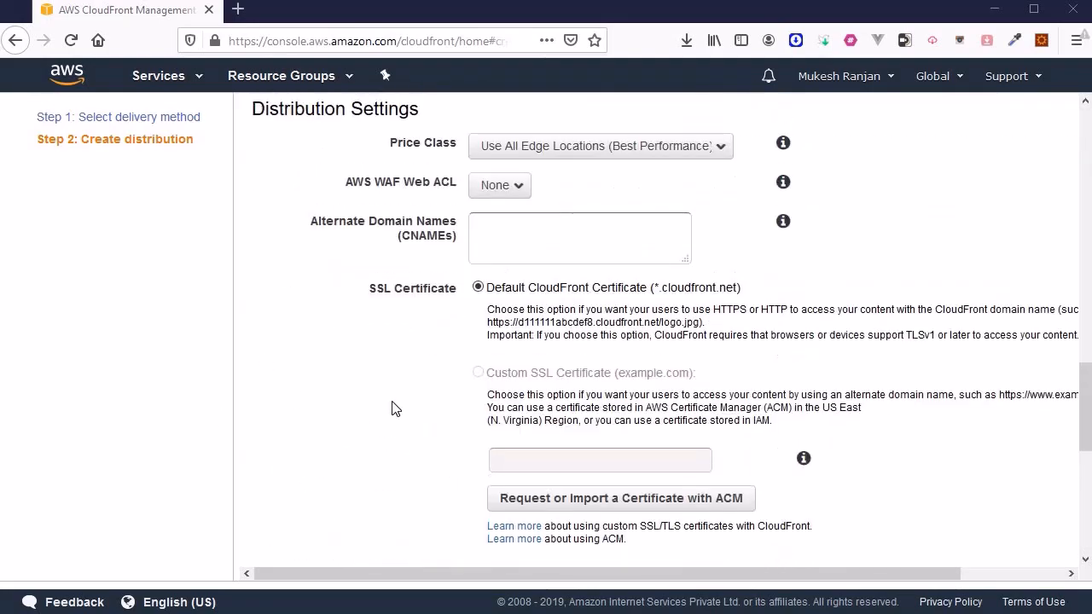
scroll(393, 402, "up", 15)
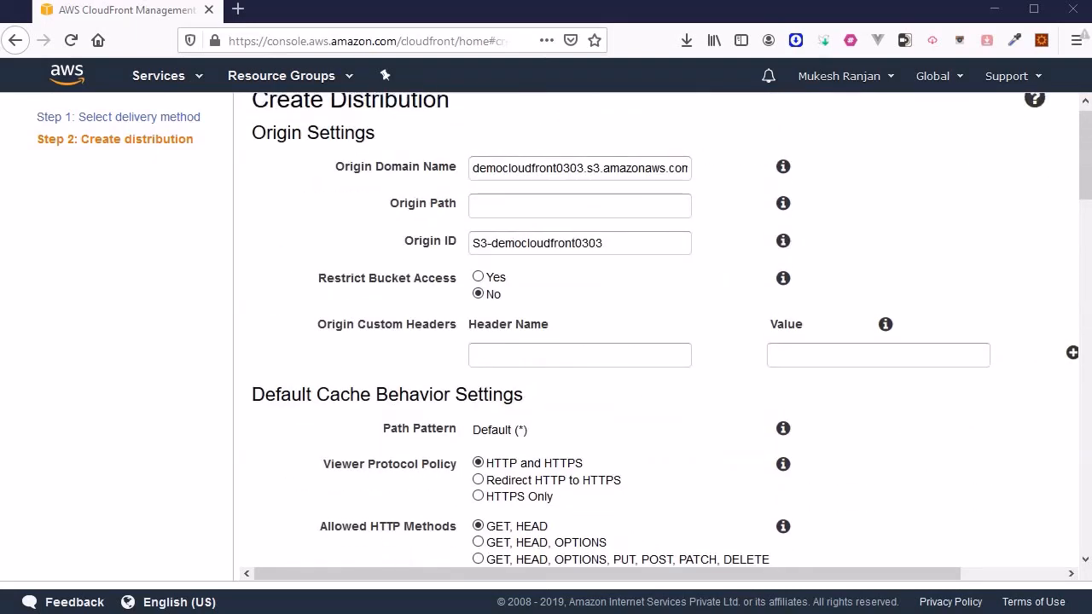
left_click(783, 184)
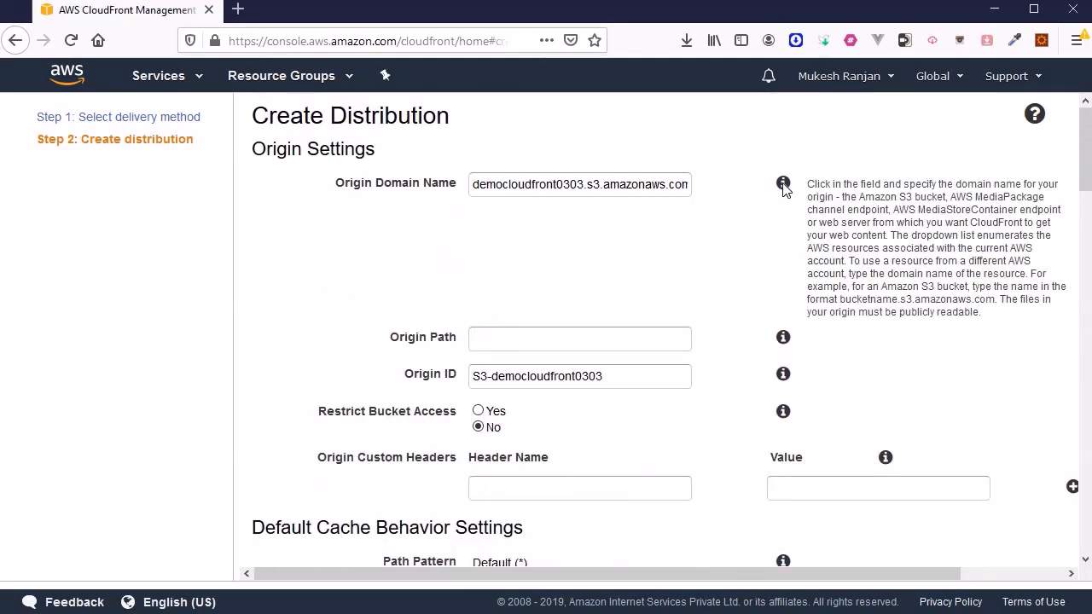
left_click(783, 184)
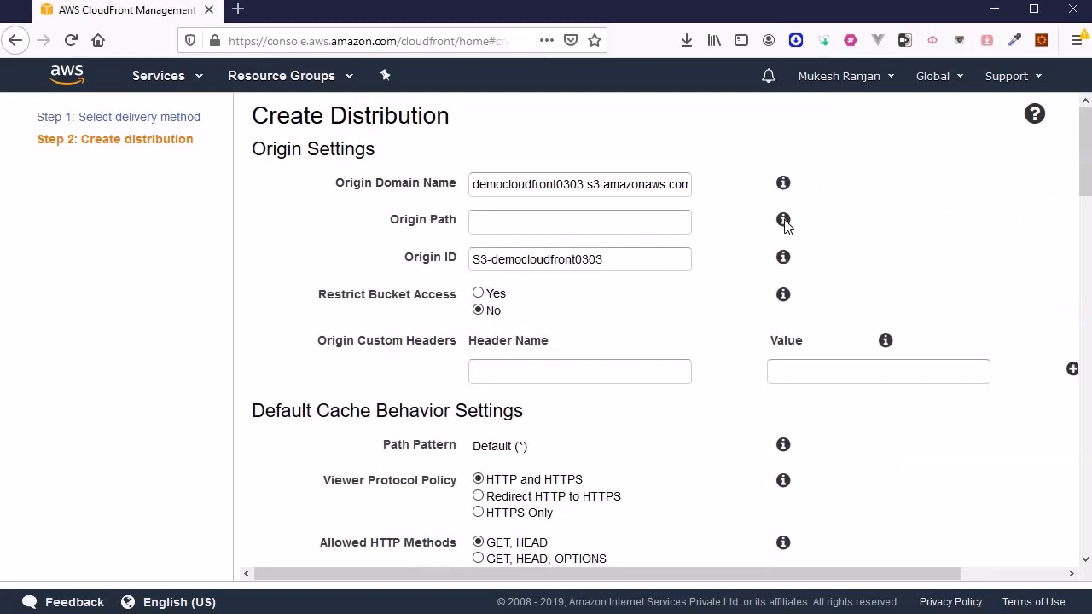
left_click(783, 221)
left_click(784, 257)
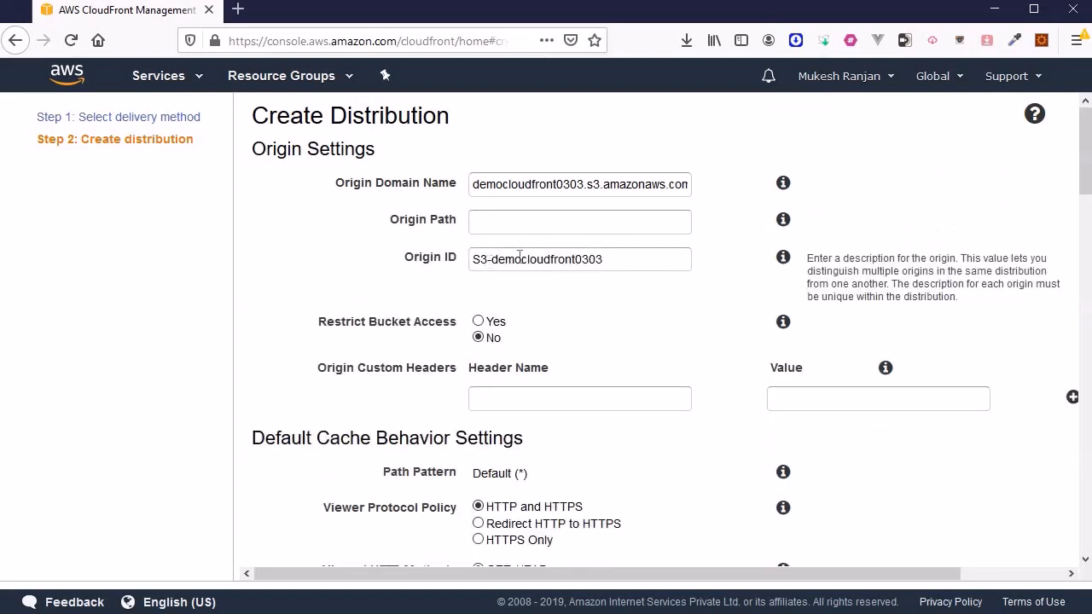
left_click(783, 257)
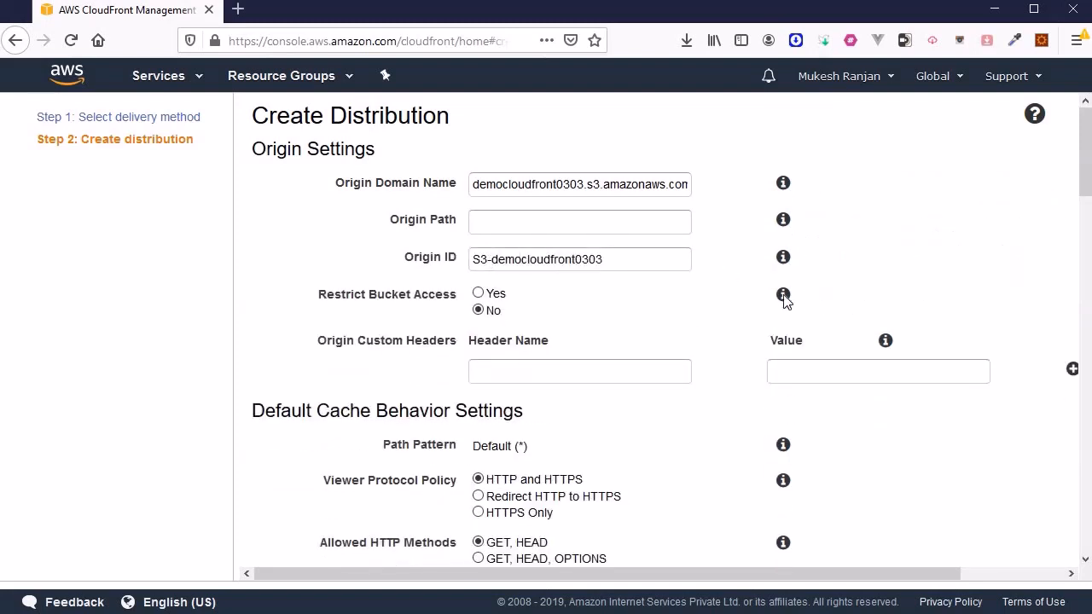
left_click(783, 294)
left_click(783, 294)
scroll(442, 376, "down", 3)
scroll(444, 334, "down", 20)
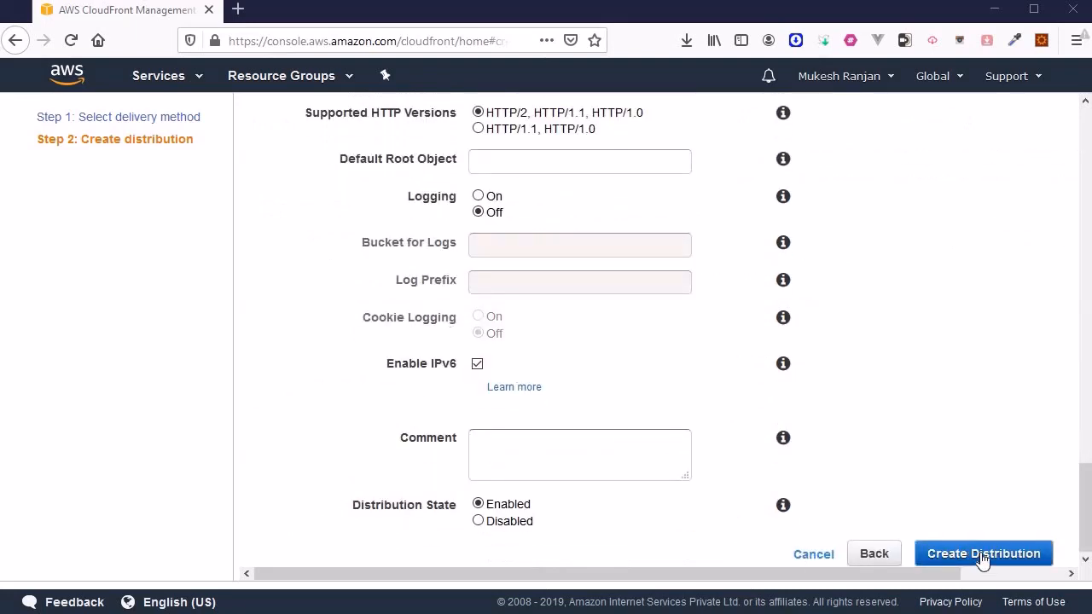
left_click(983, 556)
scroll(617, 358, "up", 20)
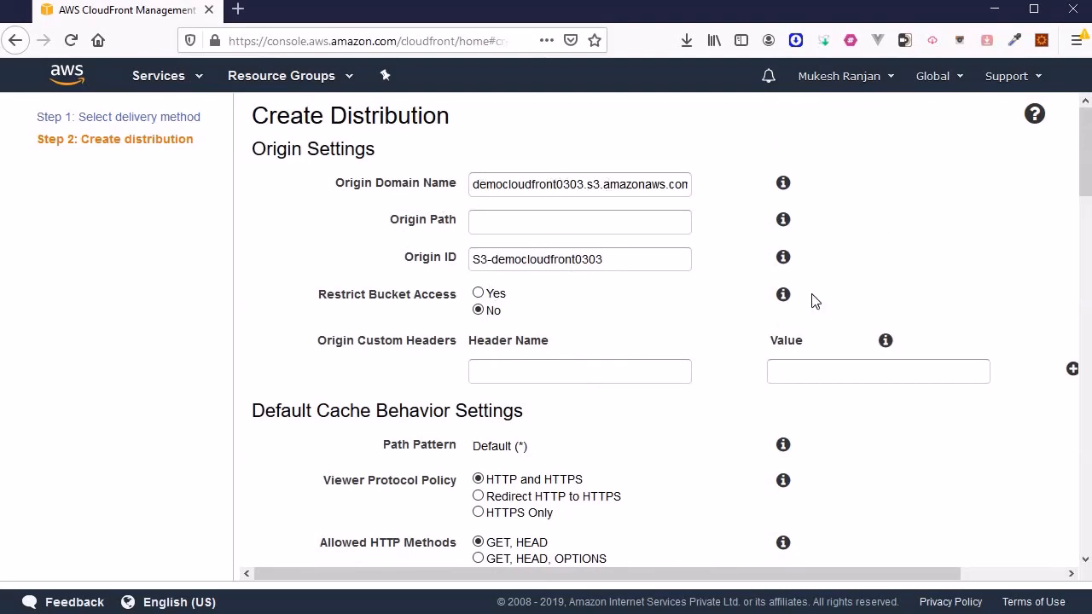
scroll(258, 435, "down", 15)
scroll(272, 423, "down", 5)
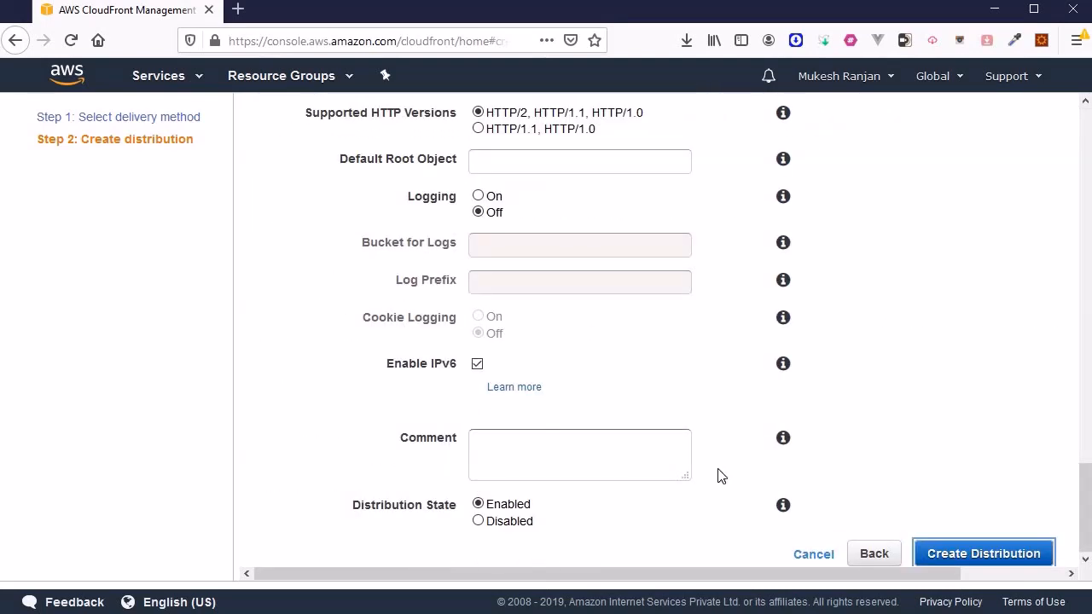
Create the distribution and widen the Status column to watch it become Deployed
left_click(960, 554)
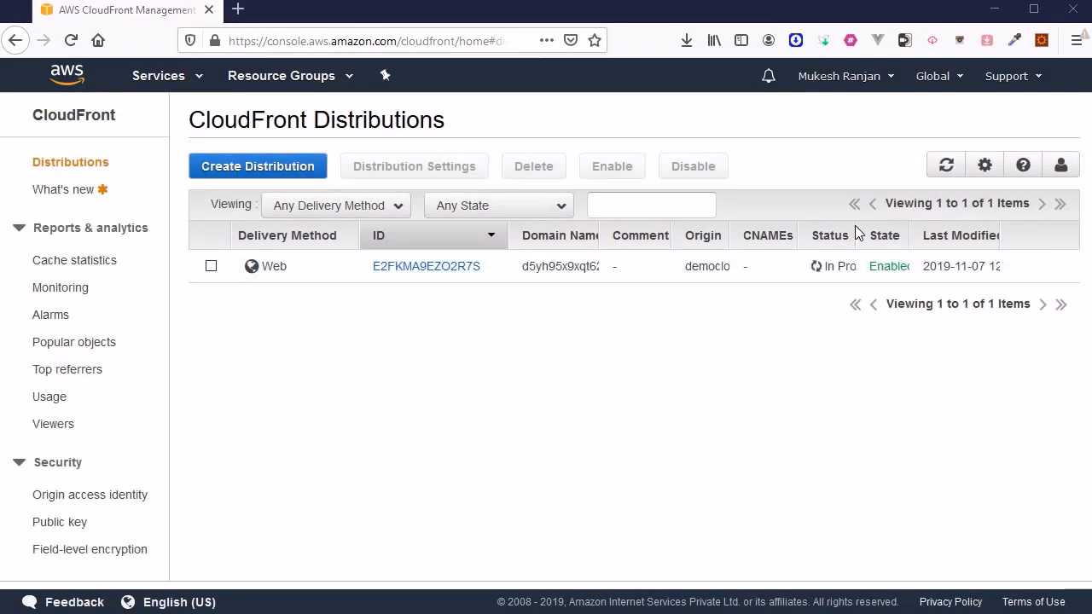
left_click_drag(858, 233, 940, 224)
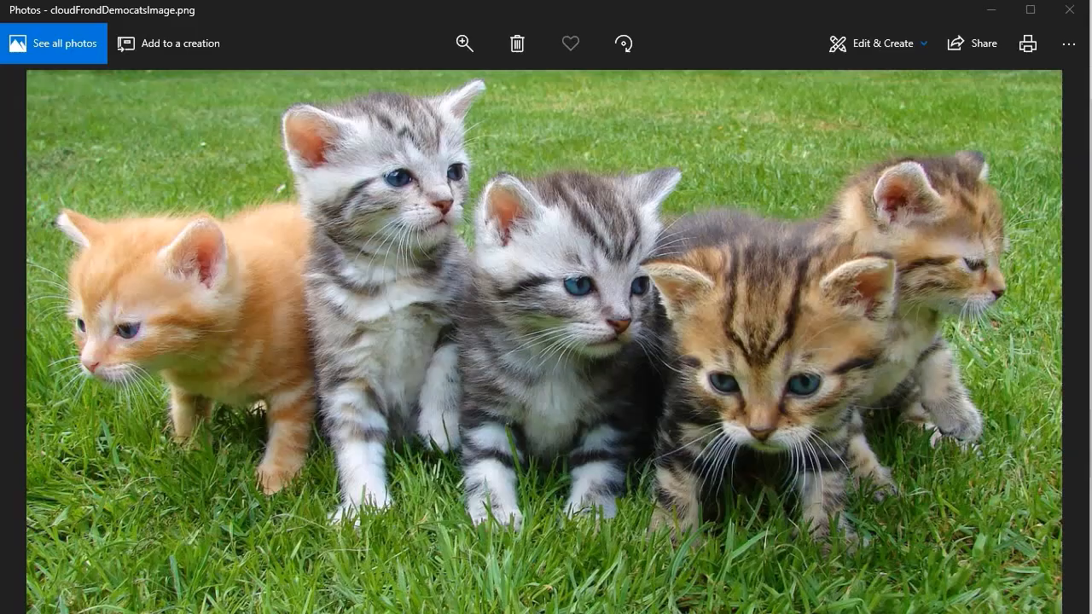
key("alt+Tab")
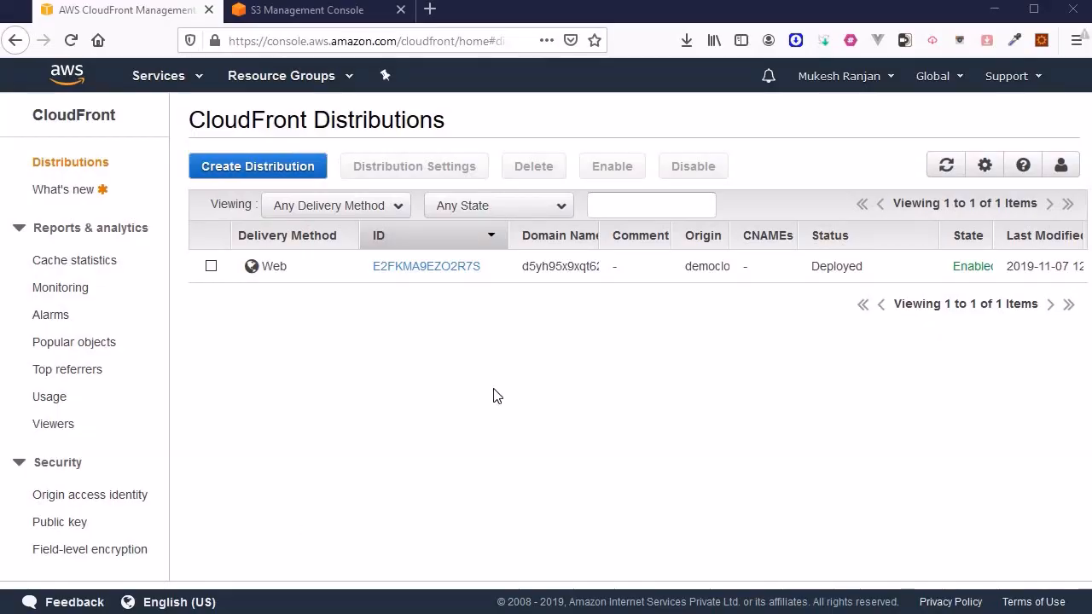
Open distribution E2FKMA9EZO2R7S's origins and select the democloudfront0303.s3.amazonaws.com origin domain
left_click(441, 267)
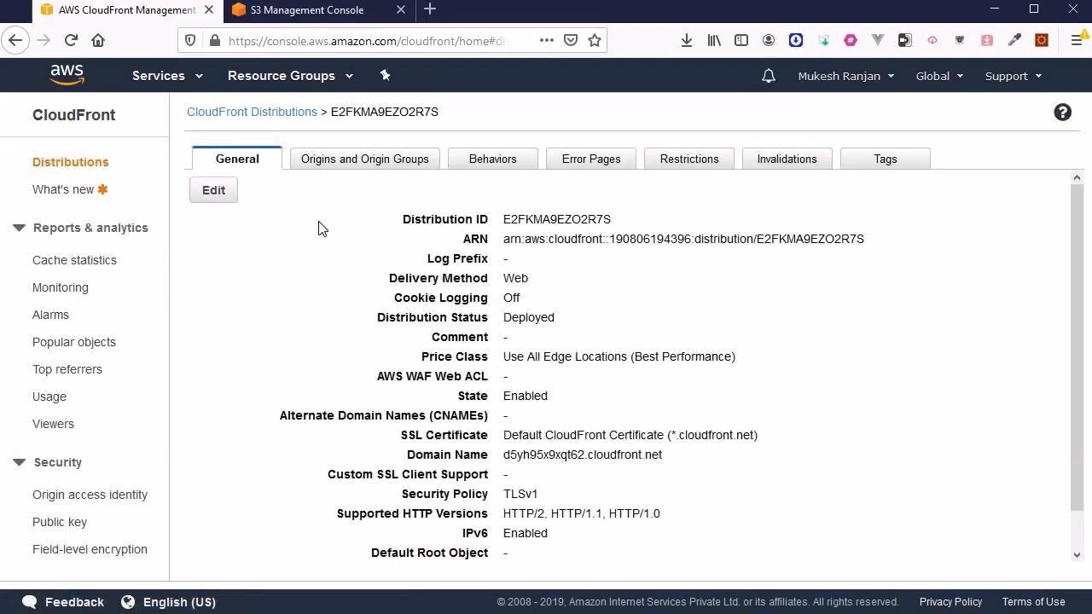
left_click(335, 166)
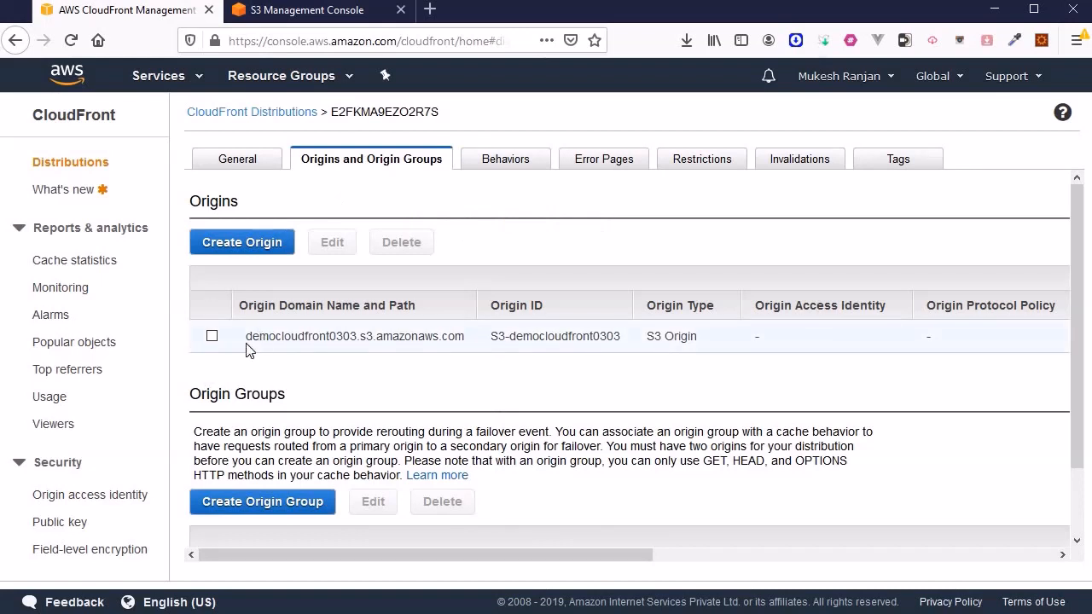
left_click_drag(246, 336, 497, 337)
key("ctrl+c")
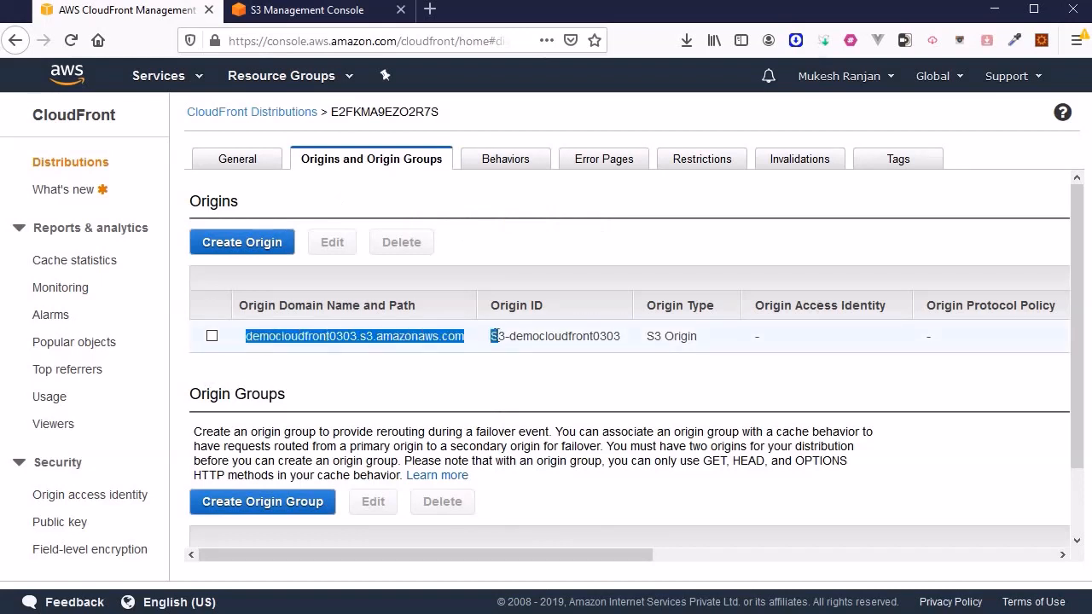
left_click(461, 345)
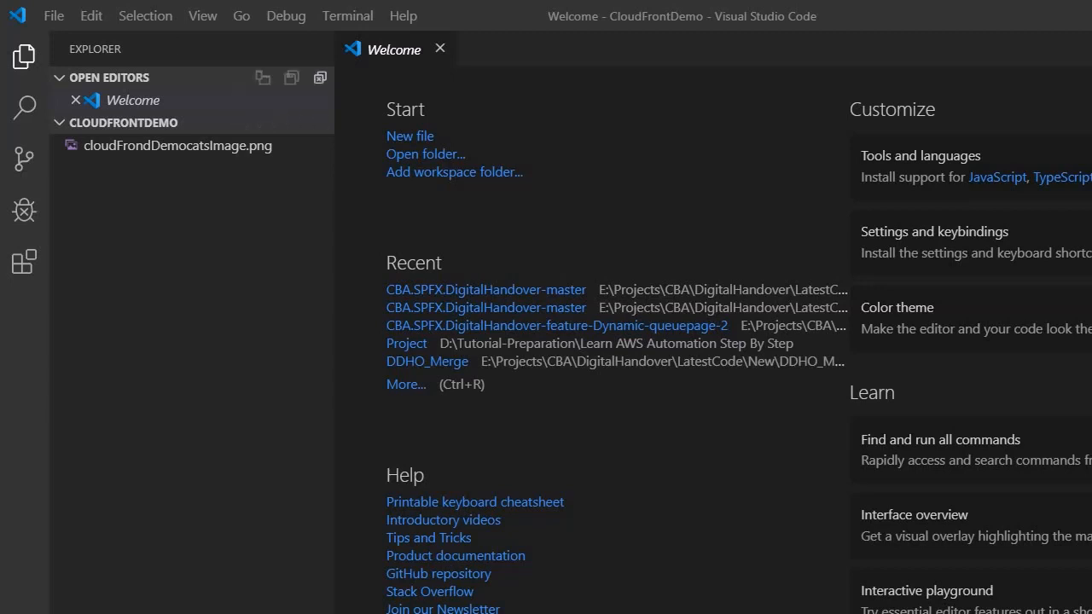
Create a new file and save it as HTML file mycats.html in CloudFrontDemo
left_click(55, 17)
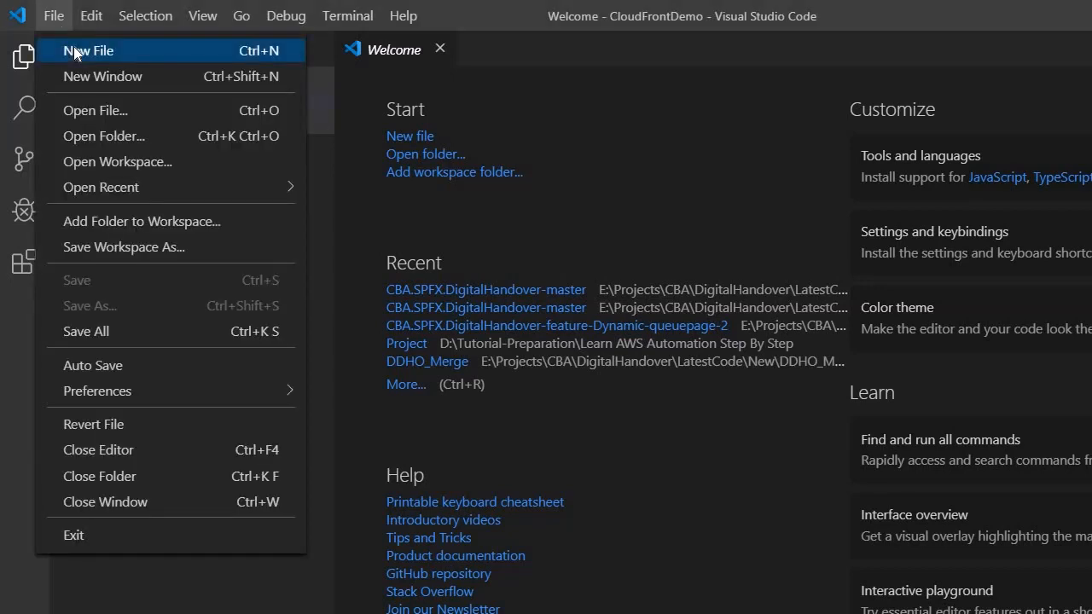
left_click(75, 50)
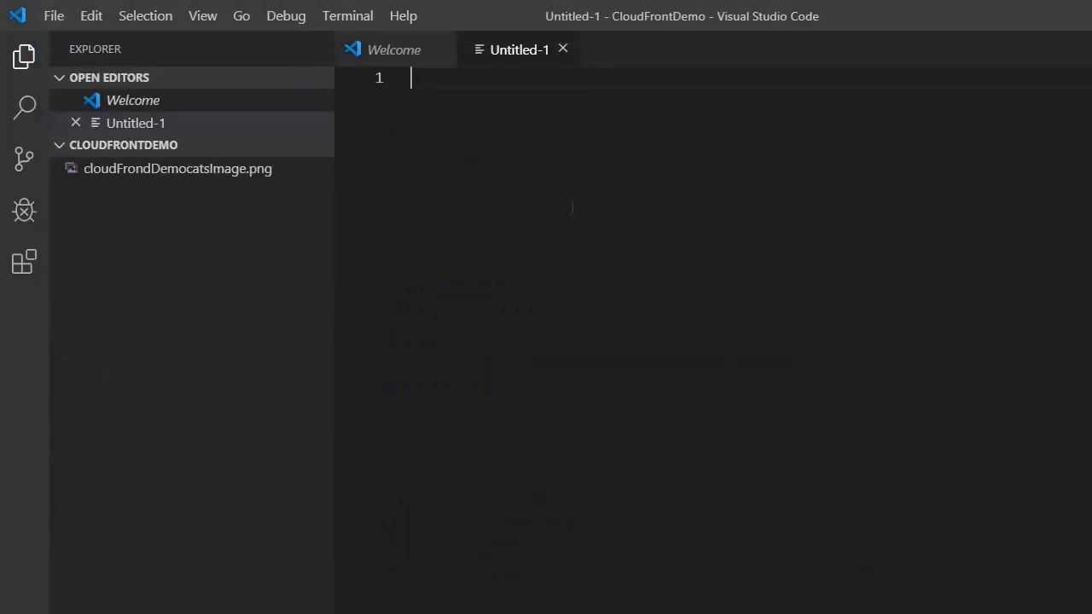
type("html")
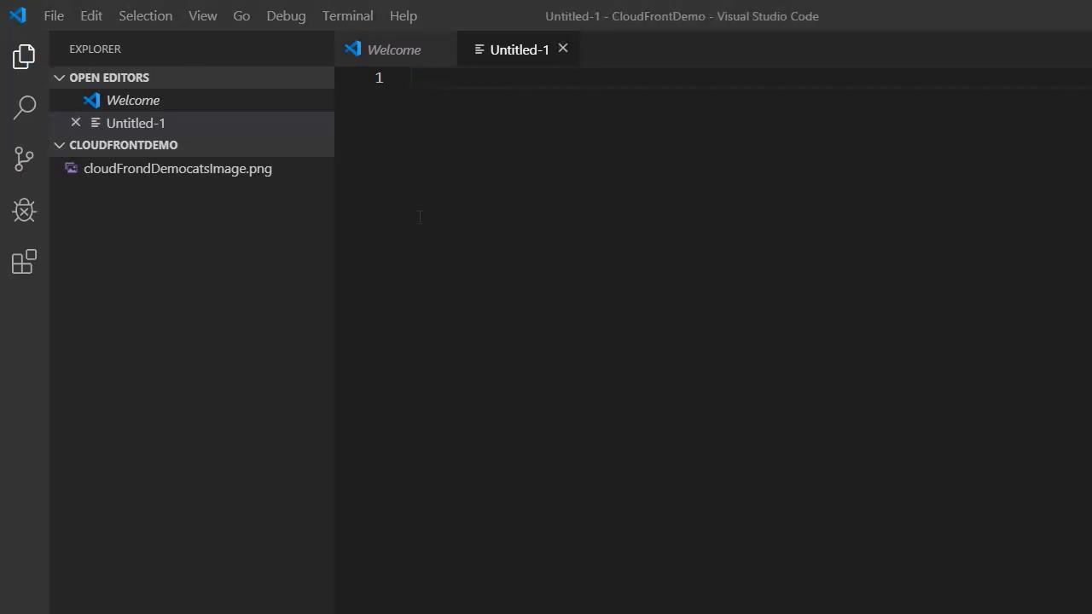
key("ctrl+s")
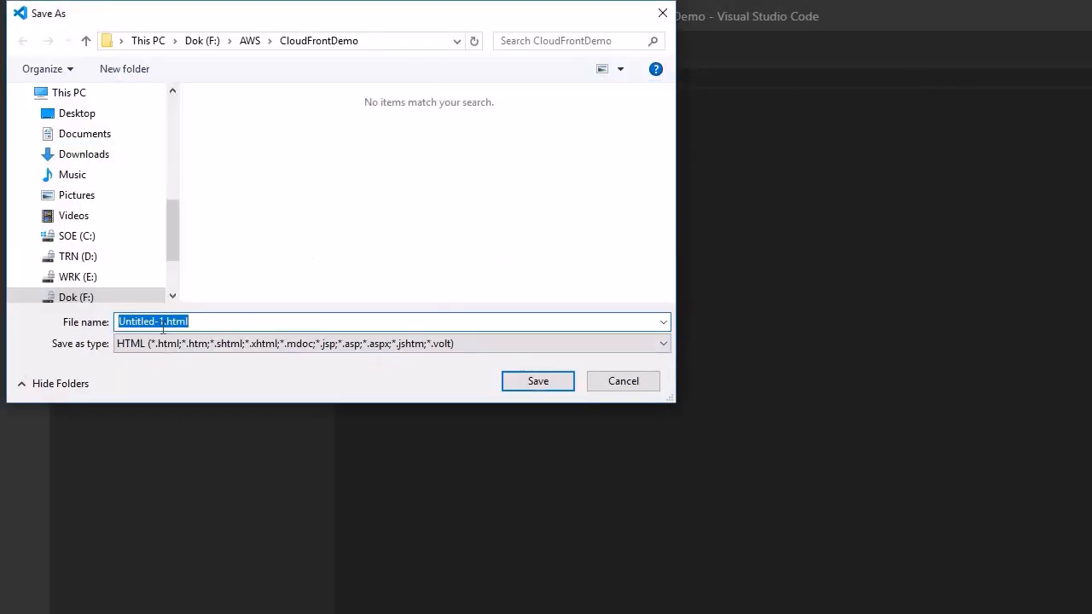
left_click(162, 328)
key("shift+Home")
type("mycats")
left_click(550, 383)
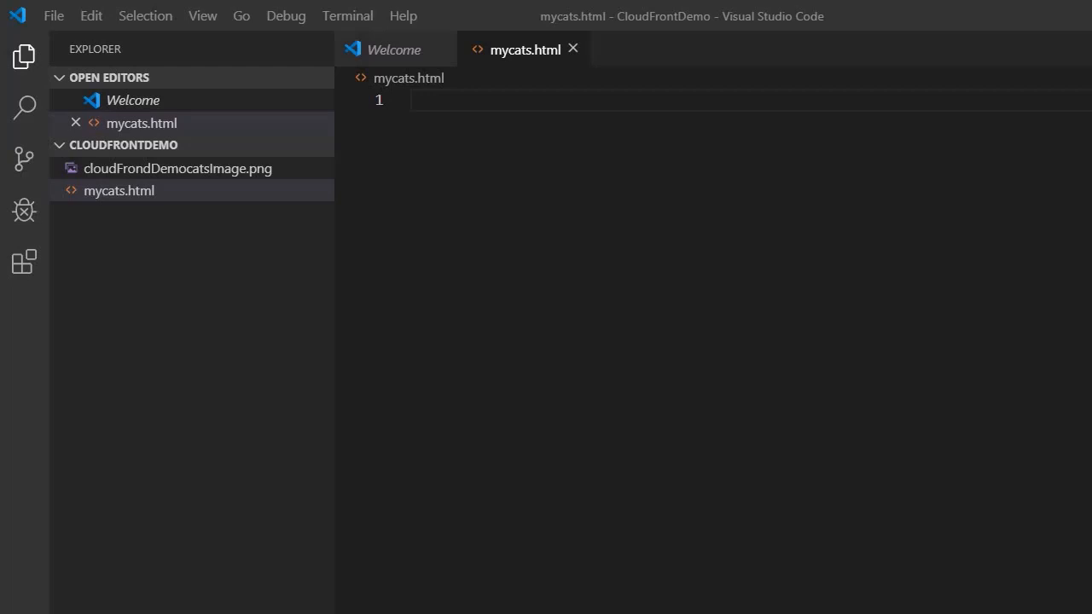
Expand the HTML5 boilerplate titled 'My Cats From CloudFront Demo' and add a paragraph with an img tag
type("html")
key("Return")
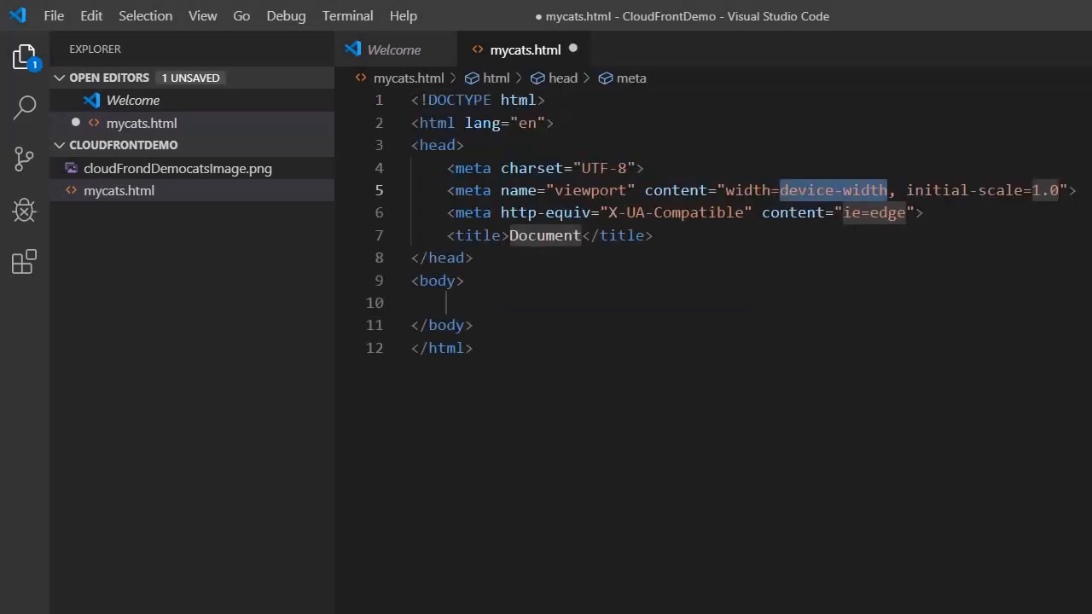
key("Tab")
key("Tab")
key("Tab")
type("M")
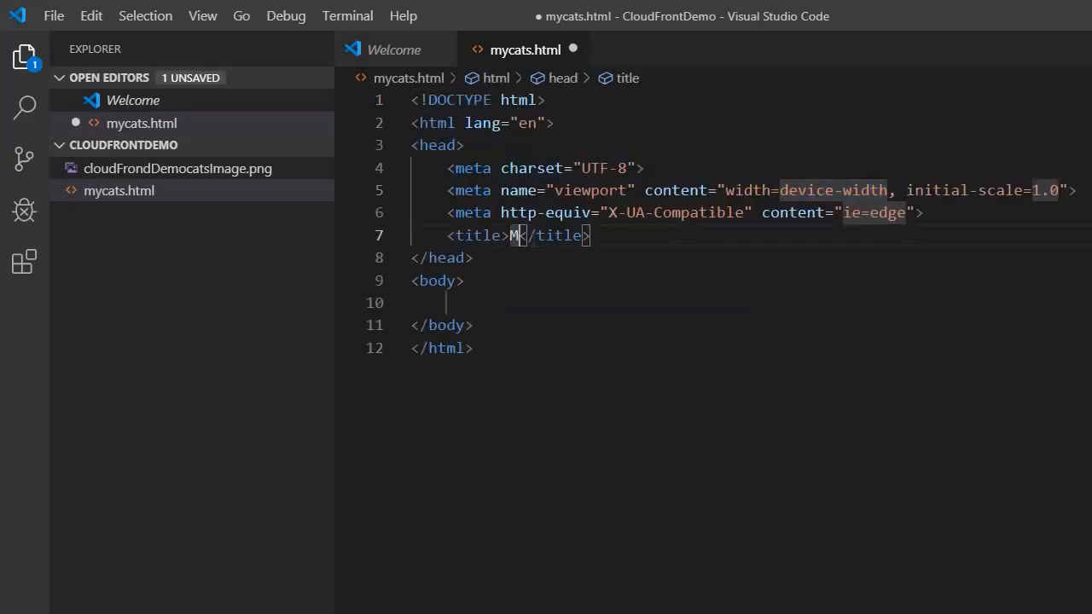
type("y Cats ")
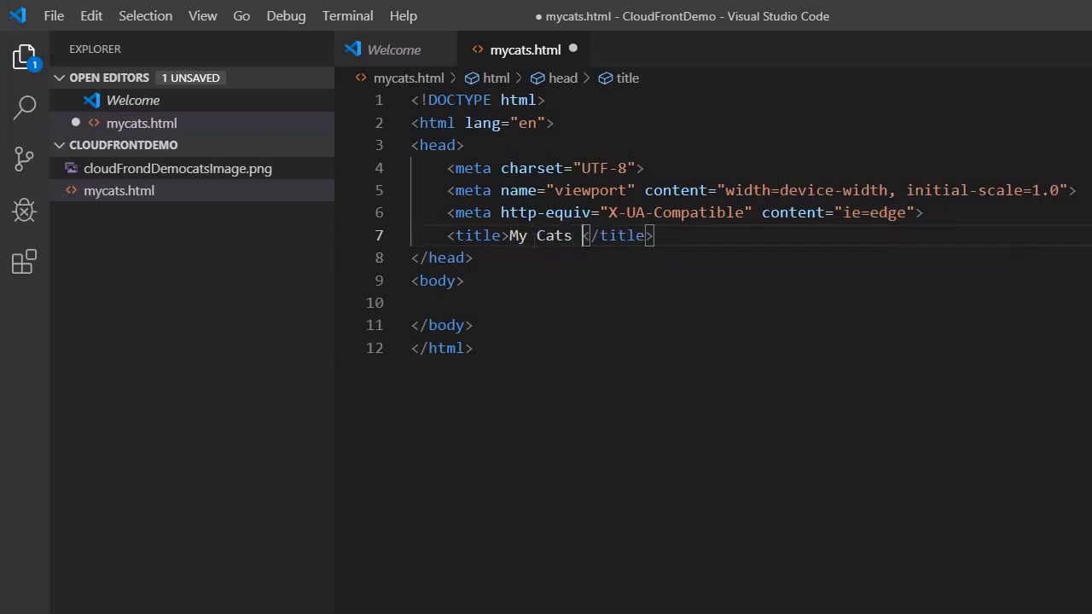
type("From ")
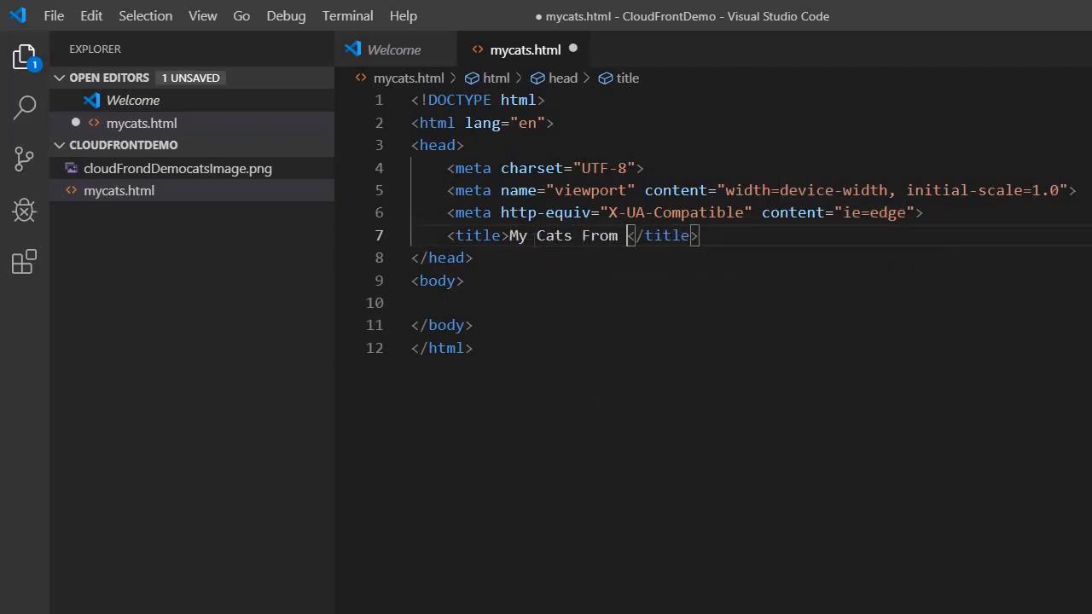
type("CloudFront Demo")
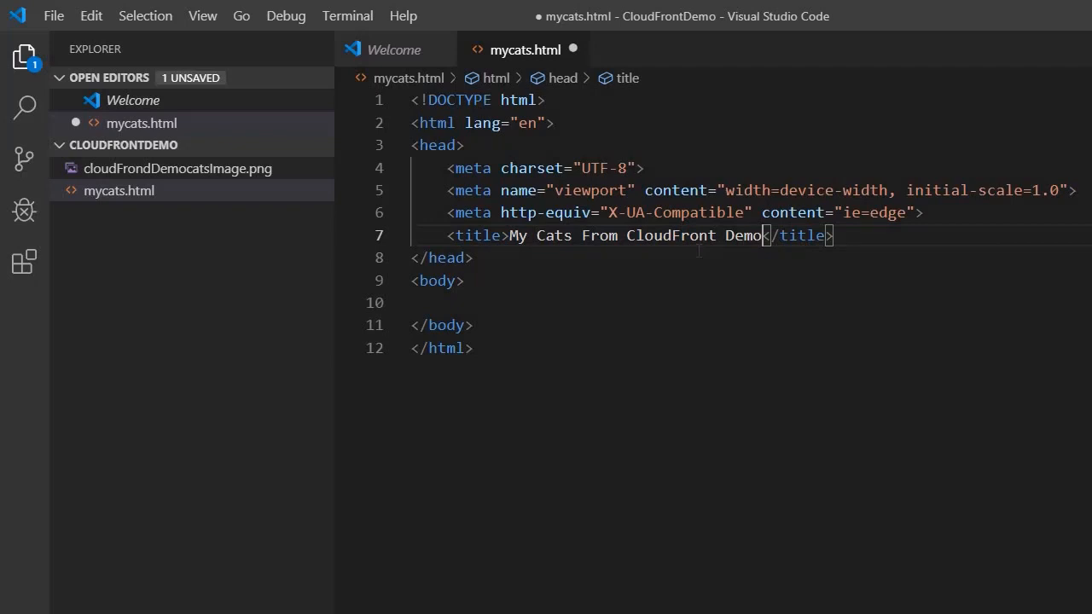
left_click(537, 302)
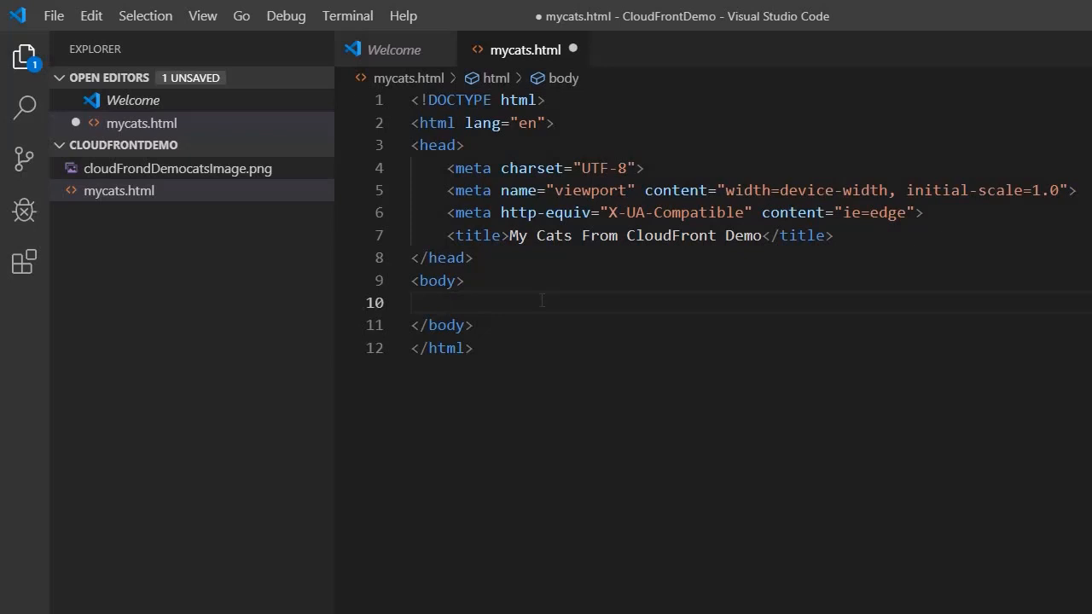
type("p")
key("Tab")
key("Return")
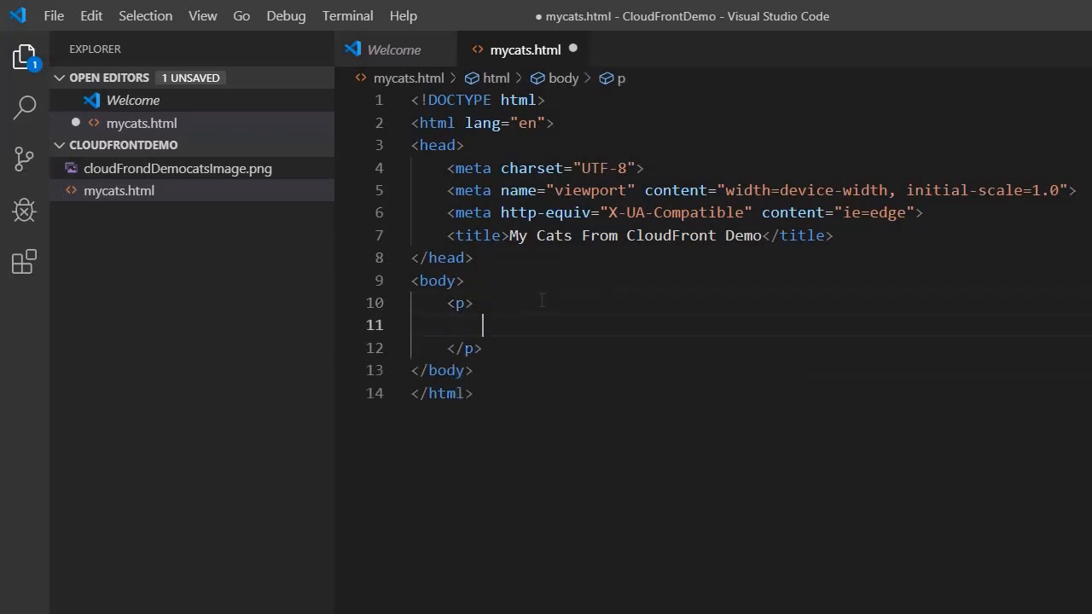
type("img")
key("Tab")
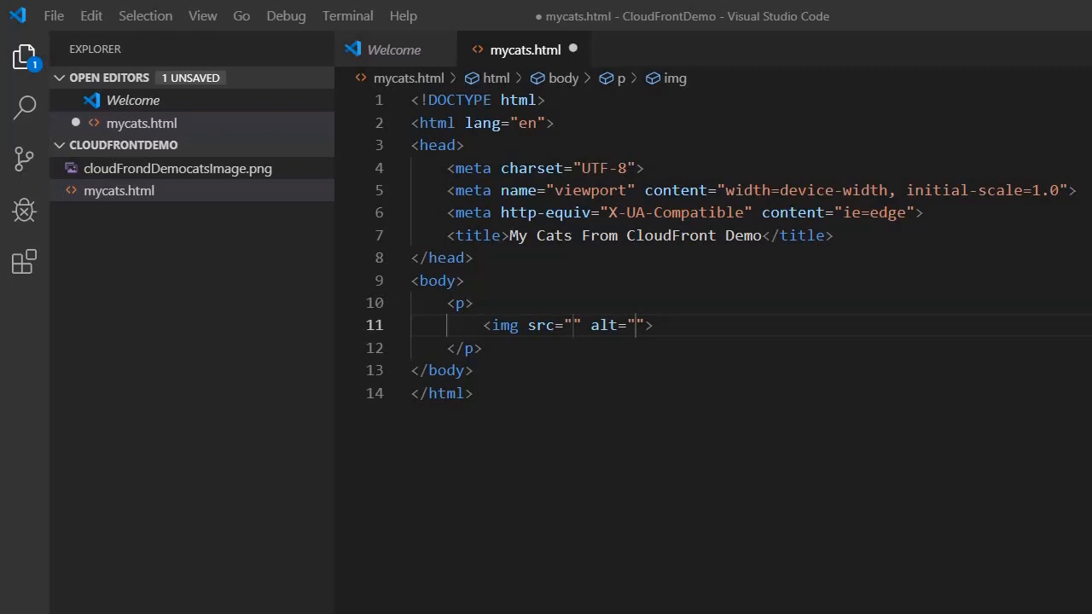
key("alt+Tab")
left_click_drag(469, 337, 239, 342)
key("alt+Tab")
key("ctrl+v")
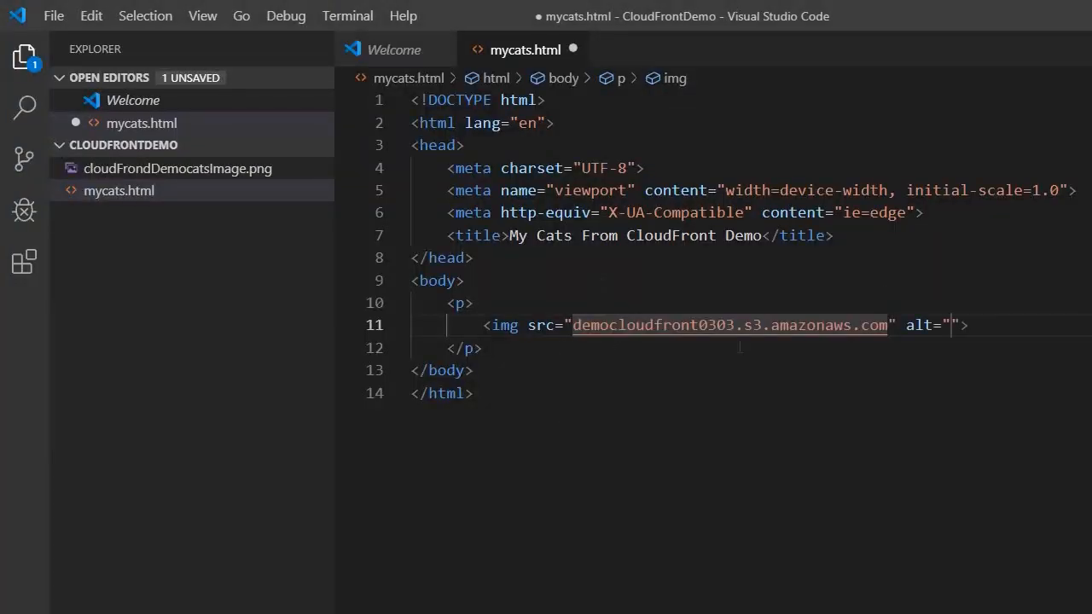
left_click(573, 326)
type("h")
type("ttp:")
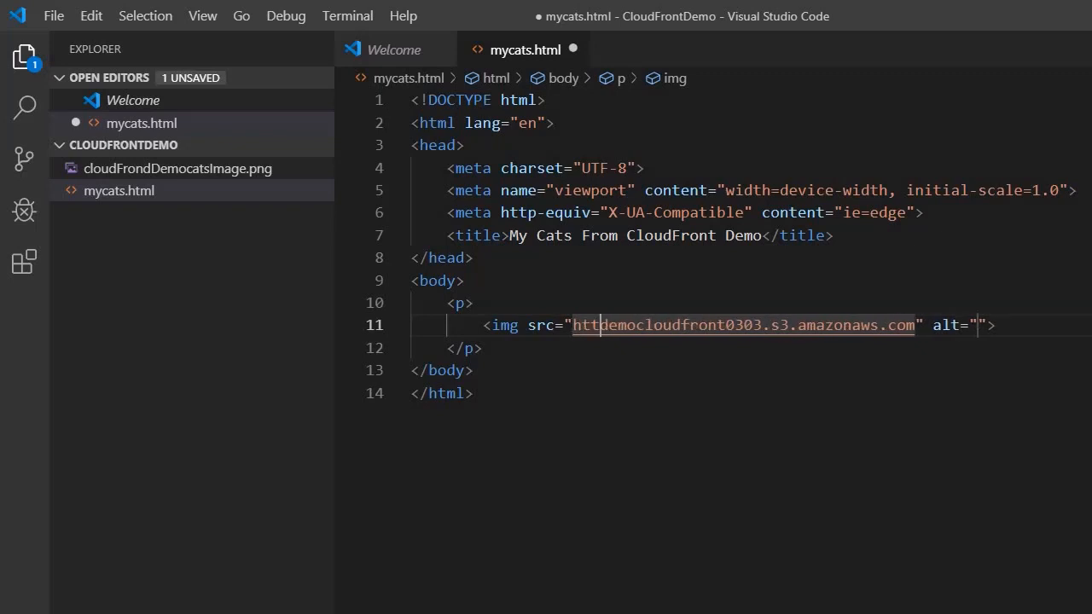
type("//")
key("End")
key("Left")
key("Left")
key("Left")
key("Left")
key("Left")
key("Left")
key("Left")
key("Left")
key("Left")
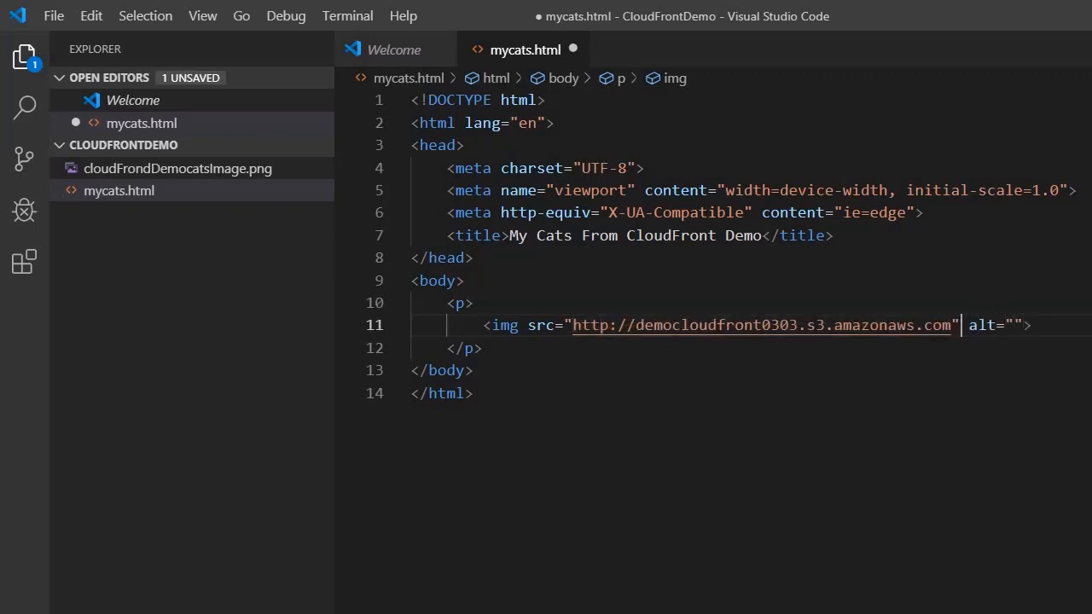
type("/")
key("alt+Tab")
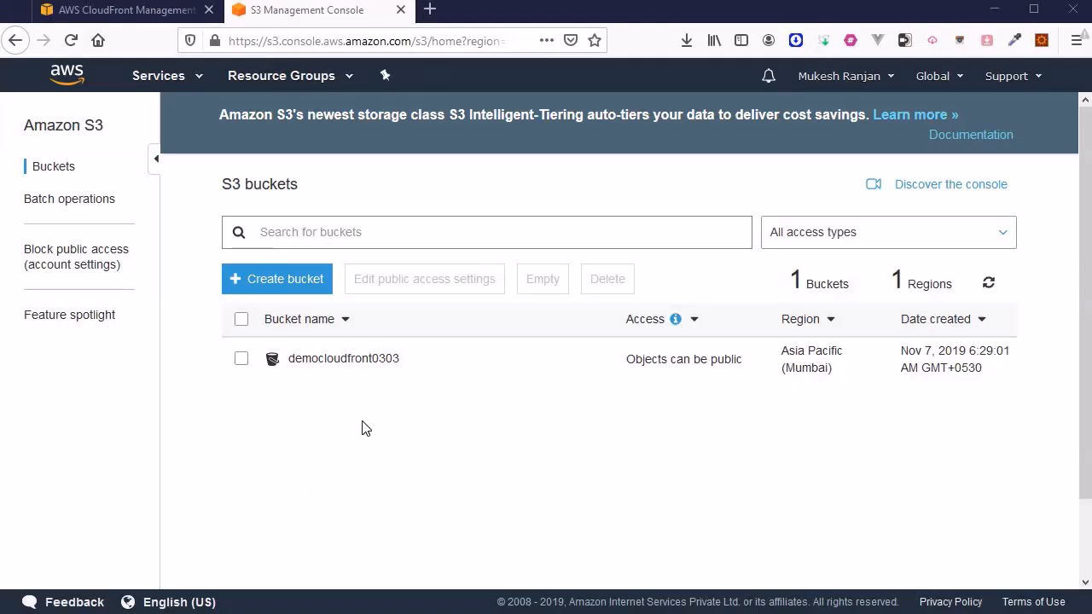
Open cloudFrondDemocatsImage.png in the democloudfront0303 bucket and select its file name
left_click(363, 367)
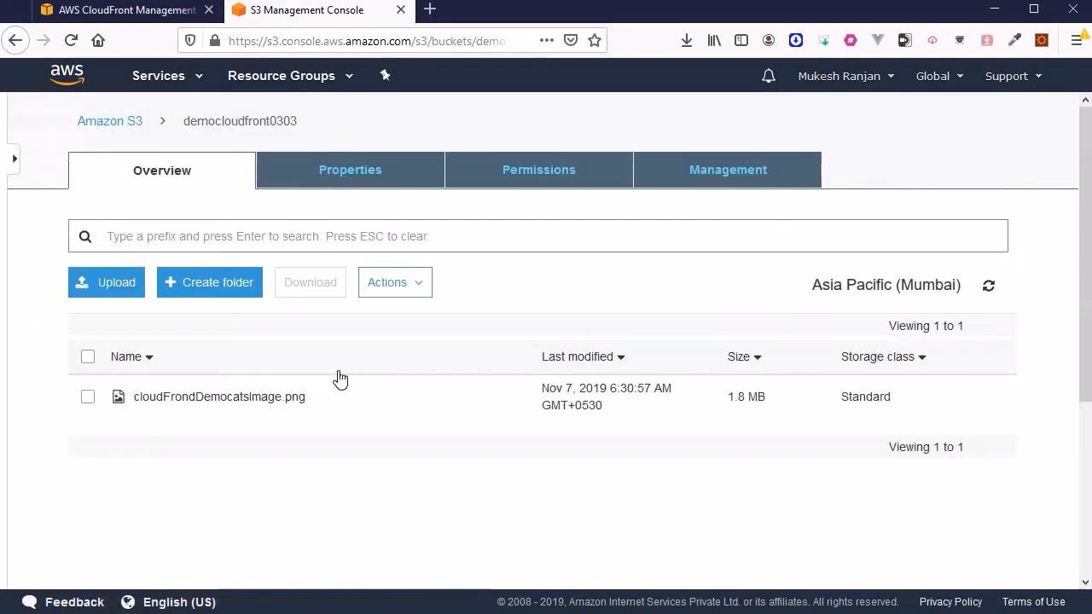
left_click(260, 399)
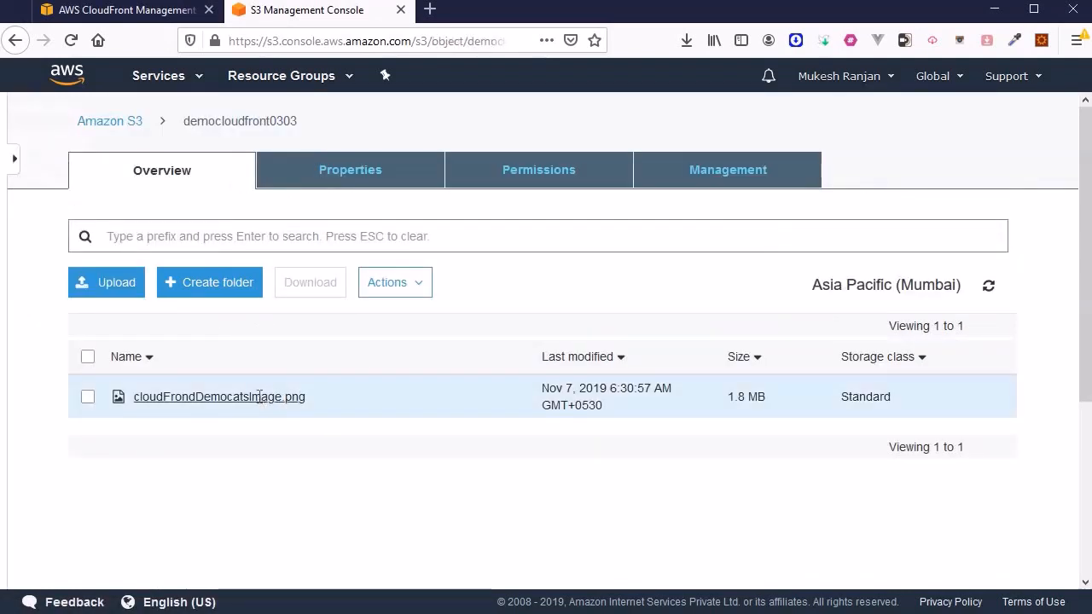
left_click_drag(64, 177, 344, 171)
key("ctrl+c")
Paste the cat image file name after amazonaws.com/ in the image src and auto-format mycats.html
key("alt+Tab")
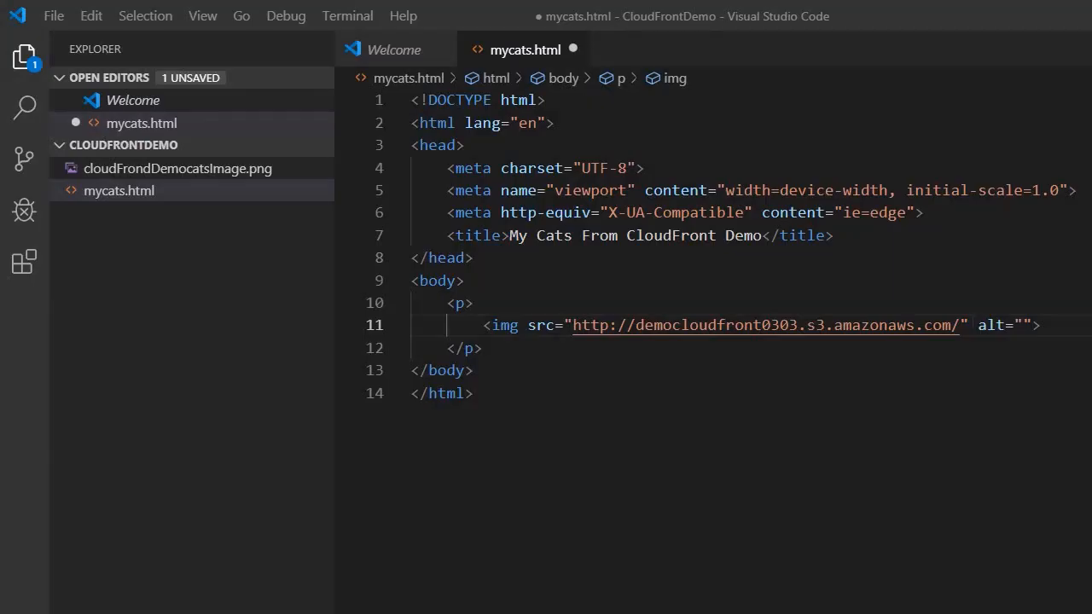
key("ctrl+v")
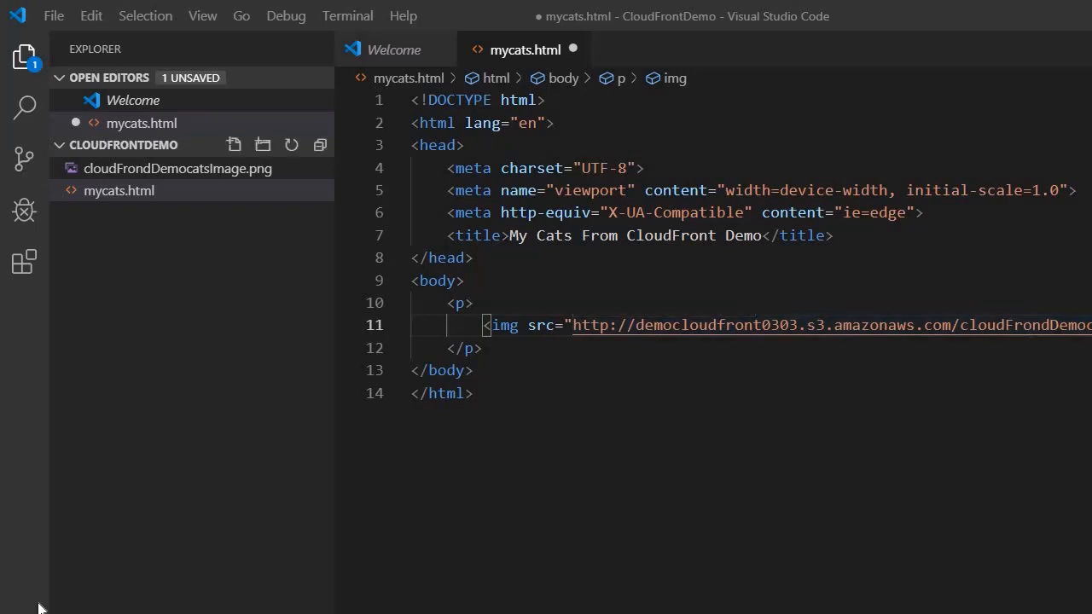
key("End")
key("ctrl+s")
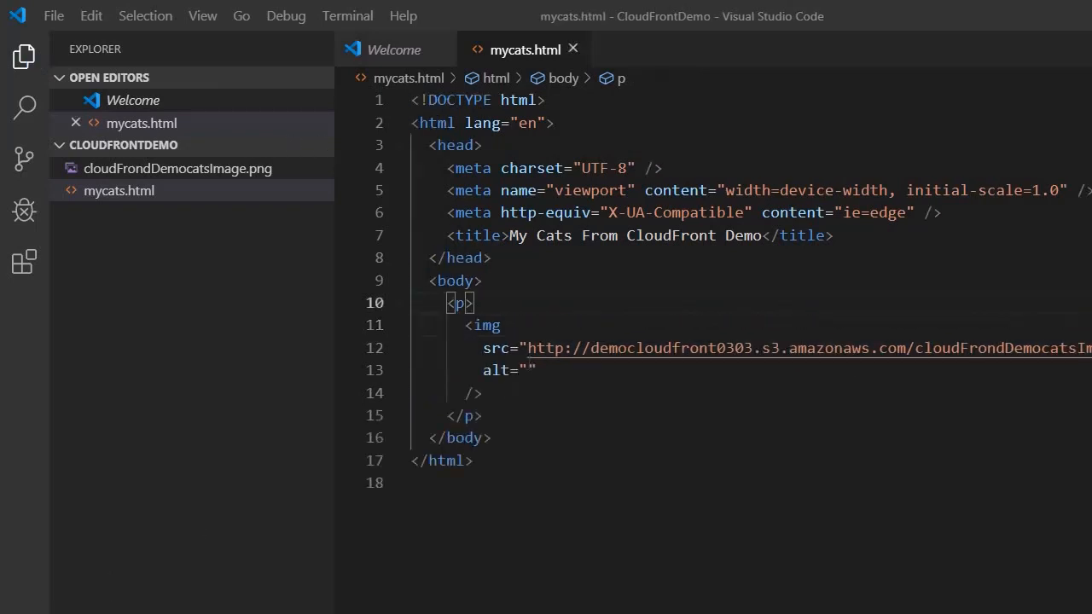
Add alt text 'My Cats CloudFront Demo', save mycats.html, and return to the democloudfront0303 file list
left_click(528, 370)
type("My Cats CloudFront")
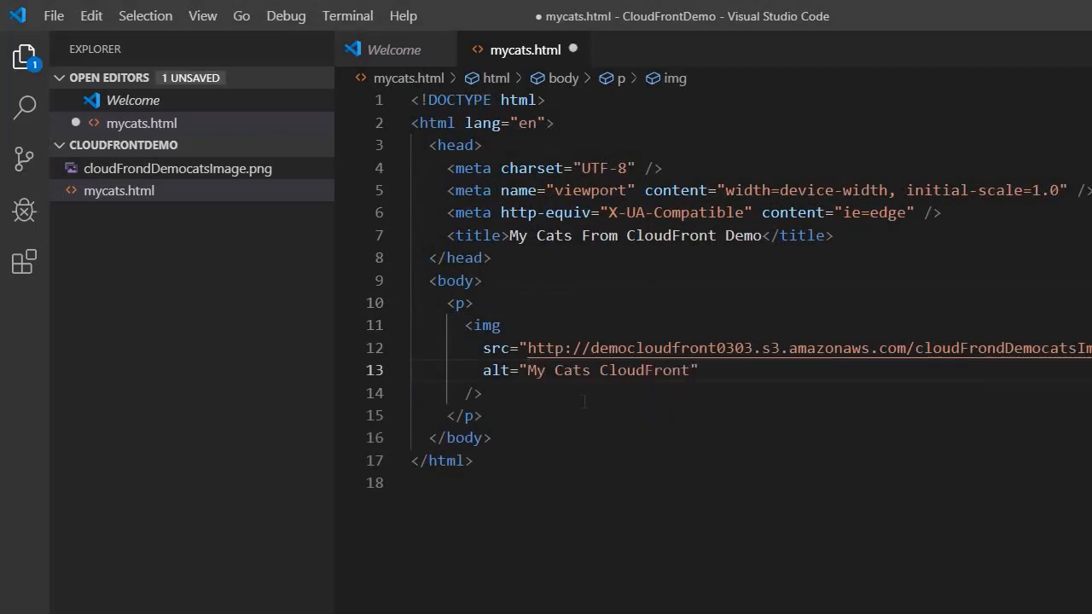
type(" Demo")
key("ctrl+End")
key("ctrl+s")
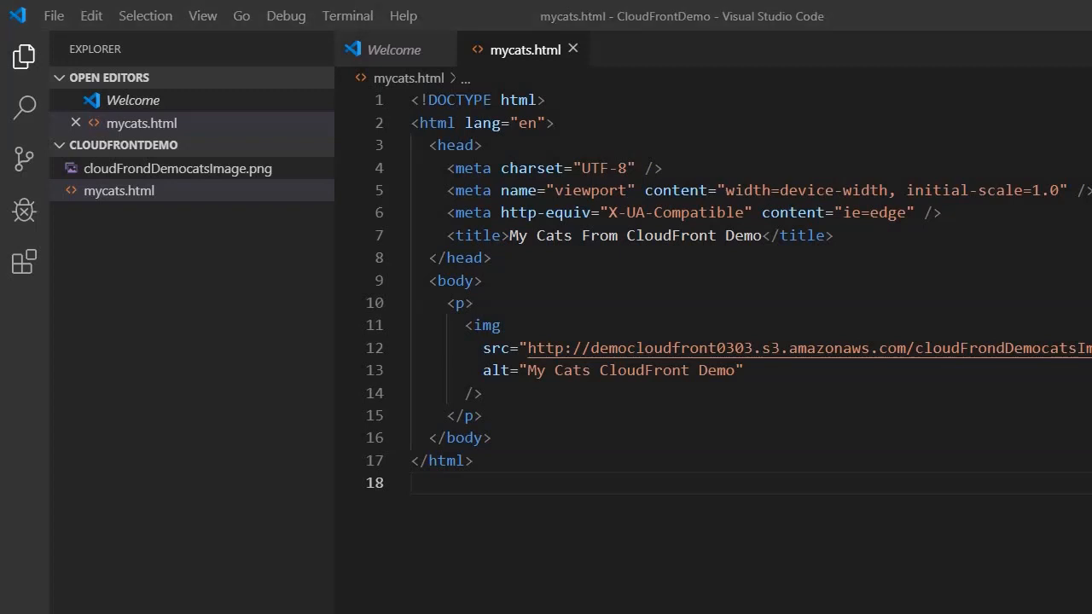
left_click(475, 461)
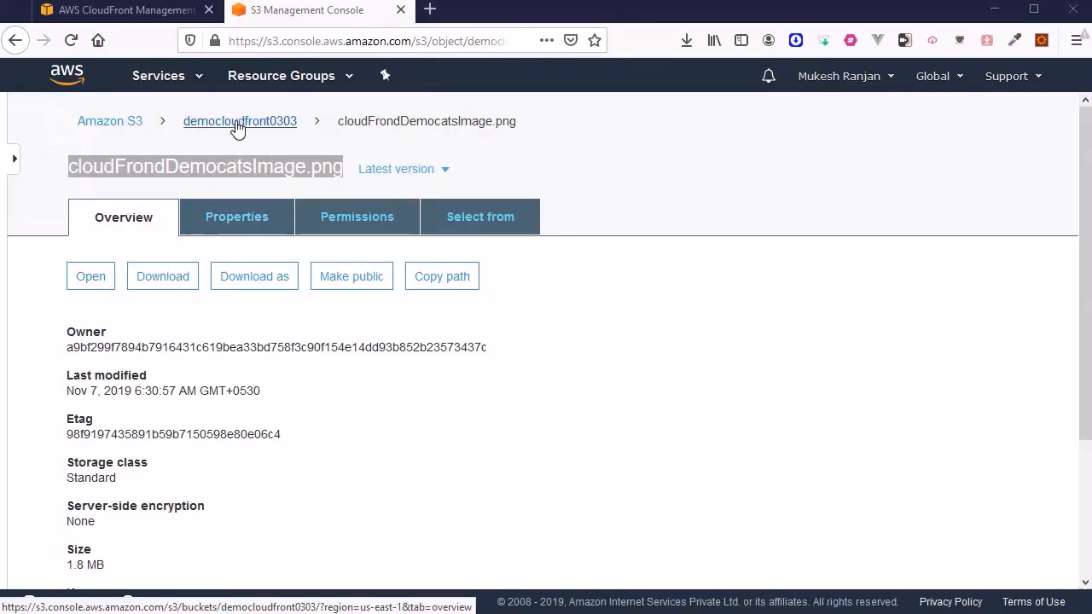
left_click(239, 124)
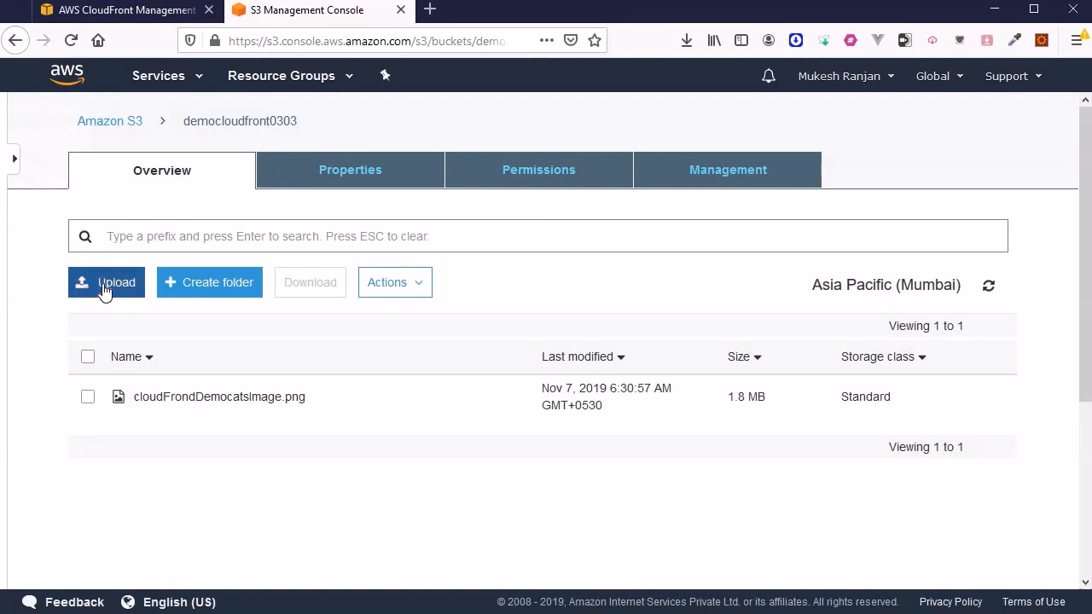
Pick mycats.html from the computer as the file to upload to democloudfront0303
left_click(103, 290)
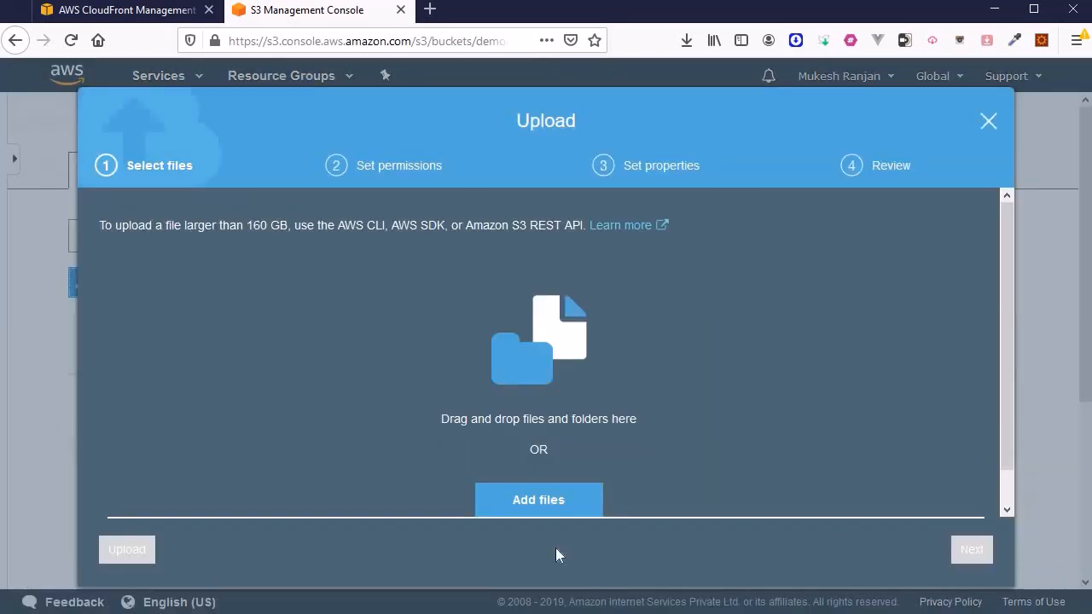
left_click(550, 501)
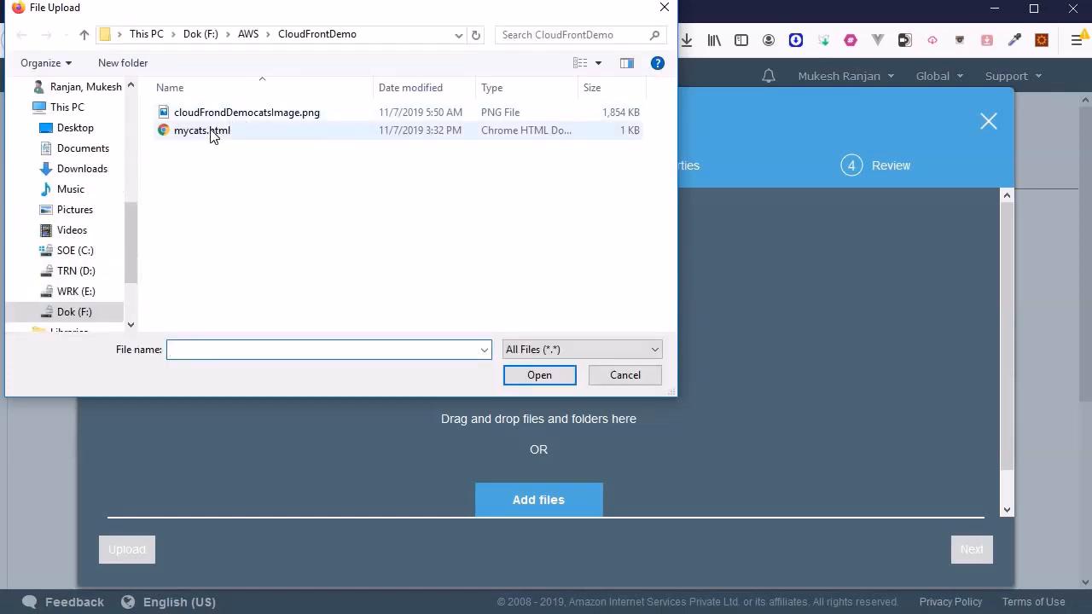
left_click(214, 134)
left_click(545, 377)
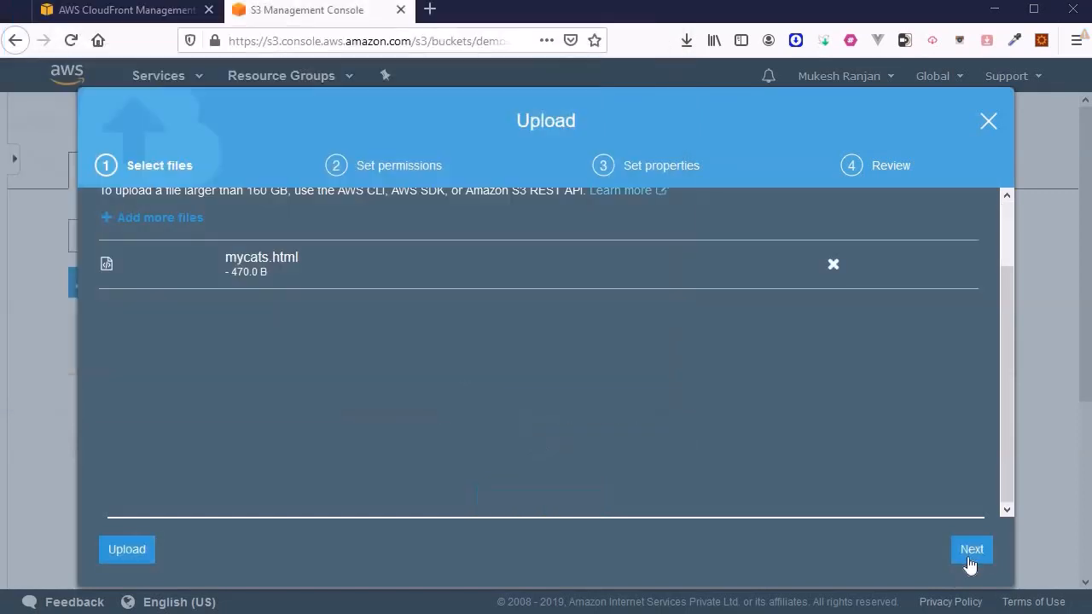
Grant public read access to mycats.html and complete the upload
left_click(971, 549)
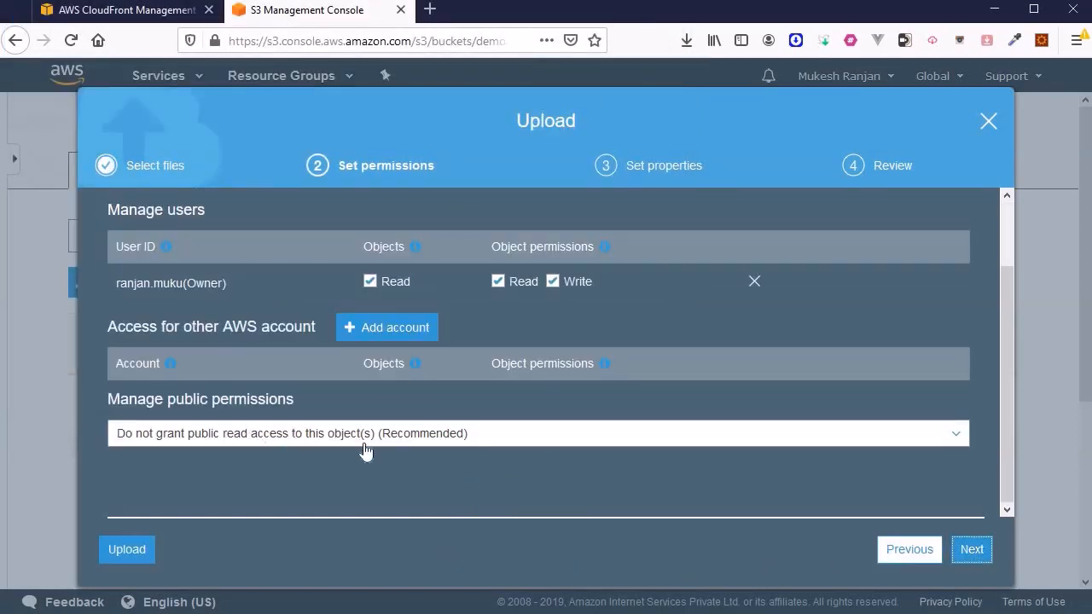
left_click(367, 444)
left_click(275, 495)
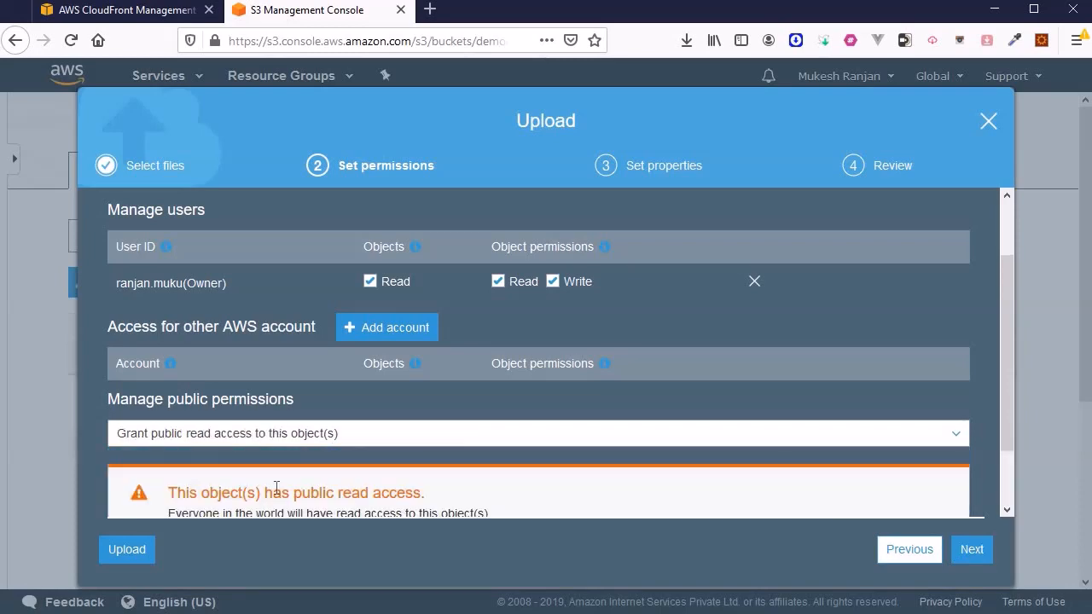
left_click(972, 549)
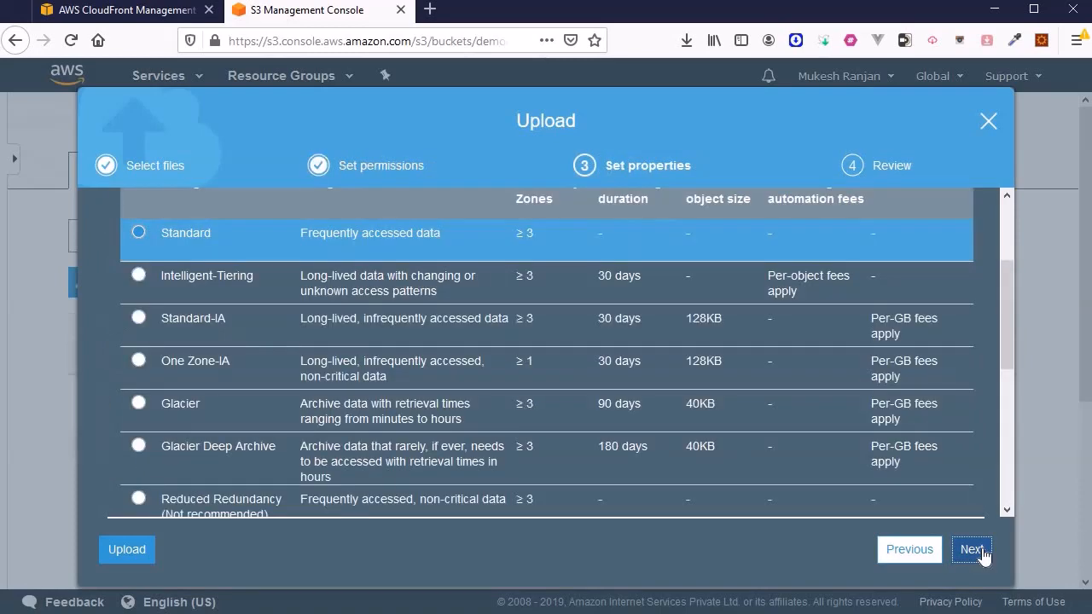
left_click(973, 551)
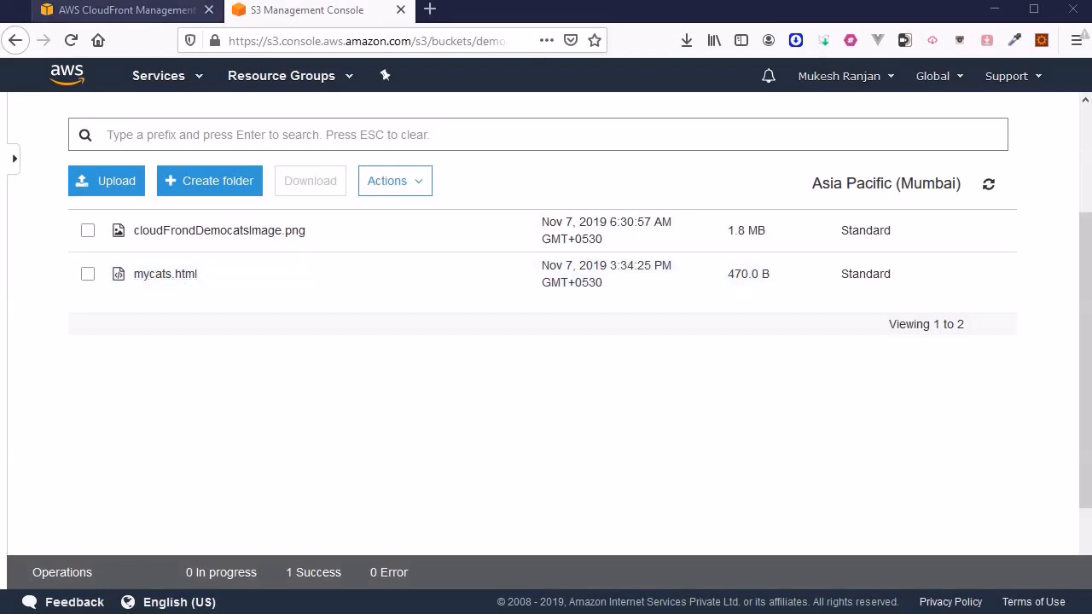
left_click(100, 14)
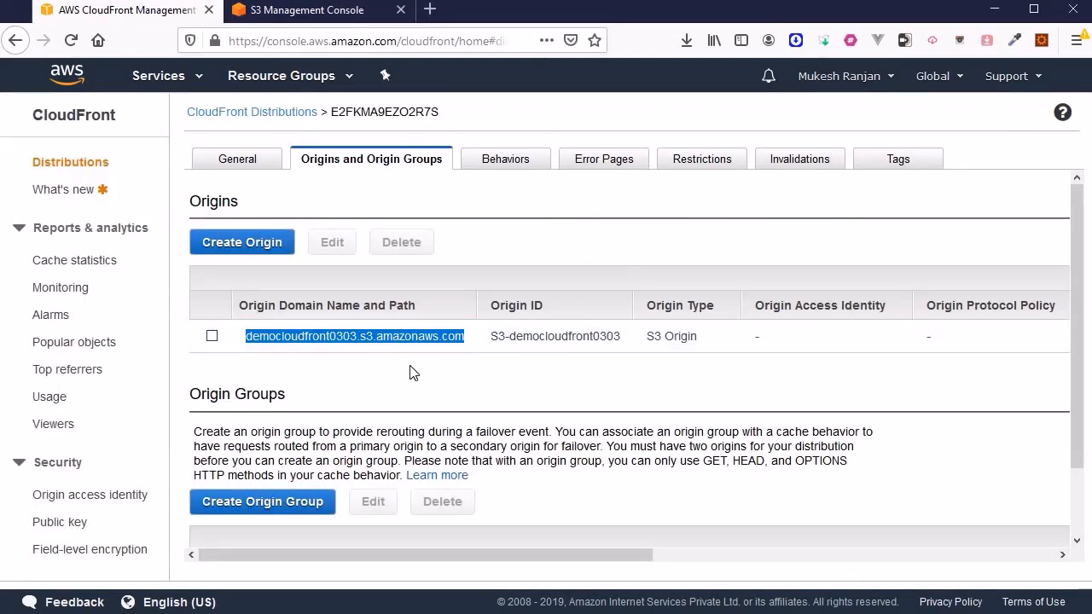
Load democloudfront0303.s3.amazonaws.com/mycats.html in a new tab to see the kitten photo, then return to CloudFront
left_click(437, 16)
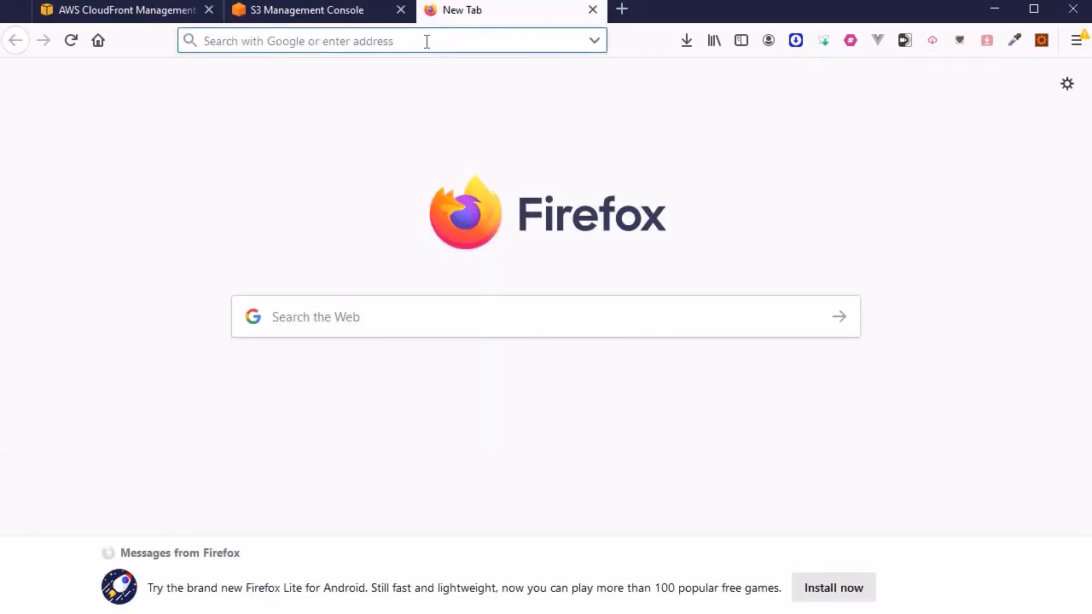
type("democloudfront0303.s3.amazonaws.com")
type("/myca")
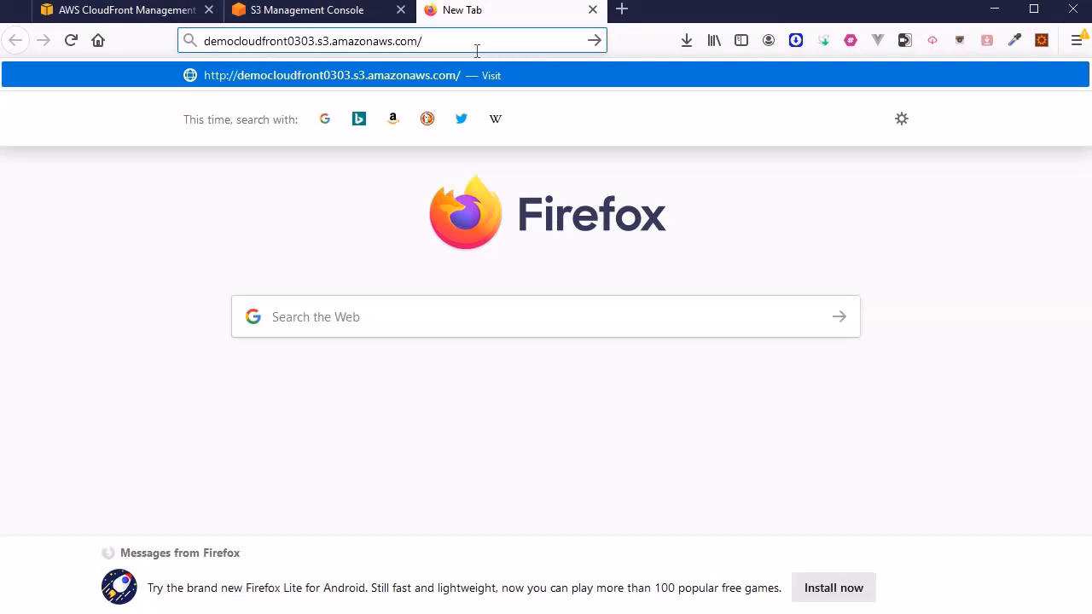
type("ts.html")
key("Return")
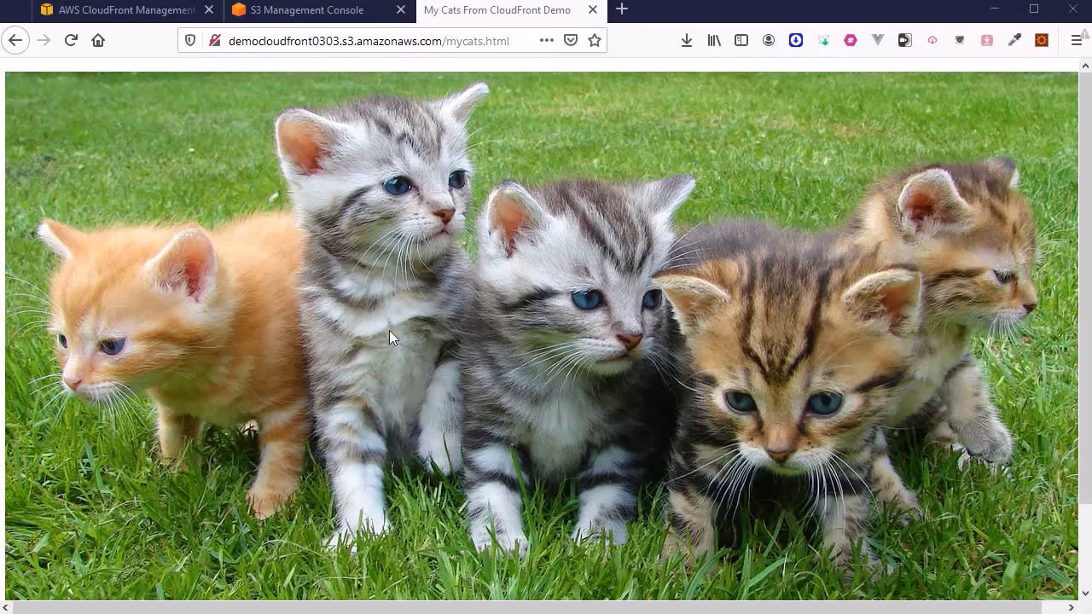
left_click(101, 8)
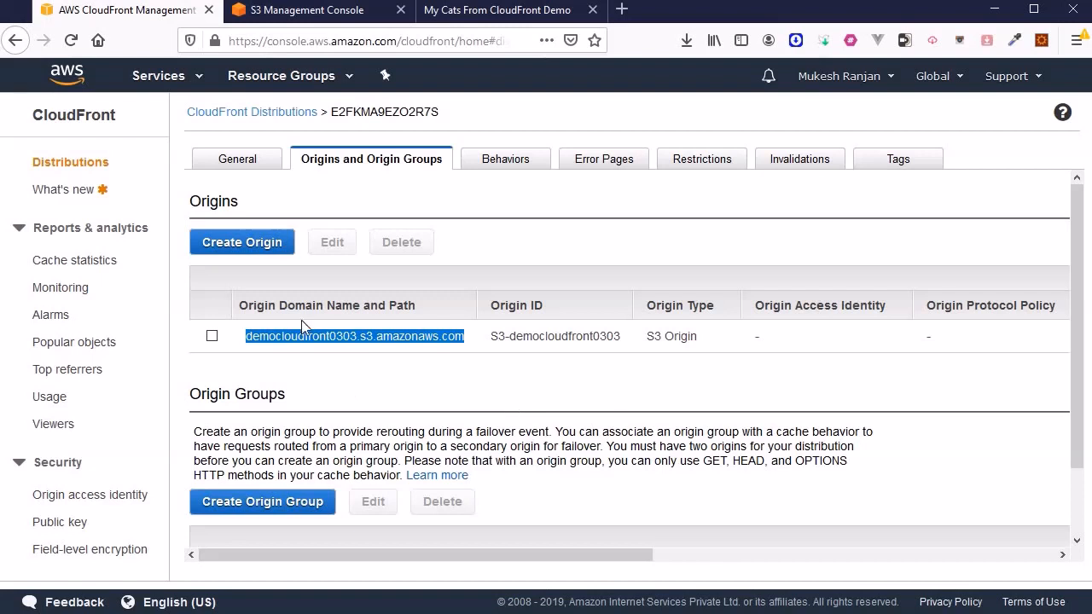
Disable distribution E2FKMA9EZO2R7S from the CloudFront Distributions list
left_click(246, 162)
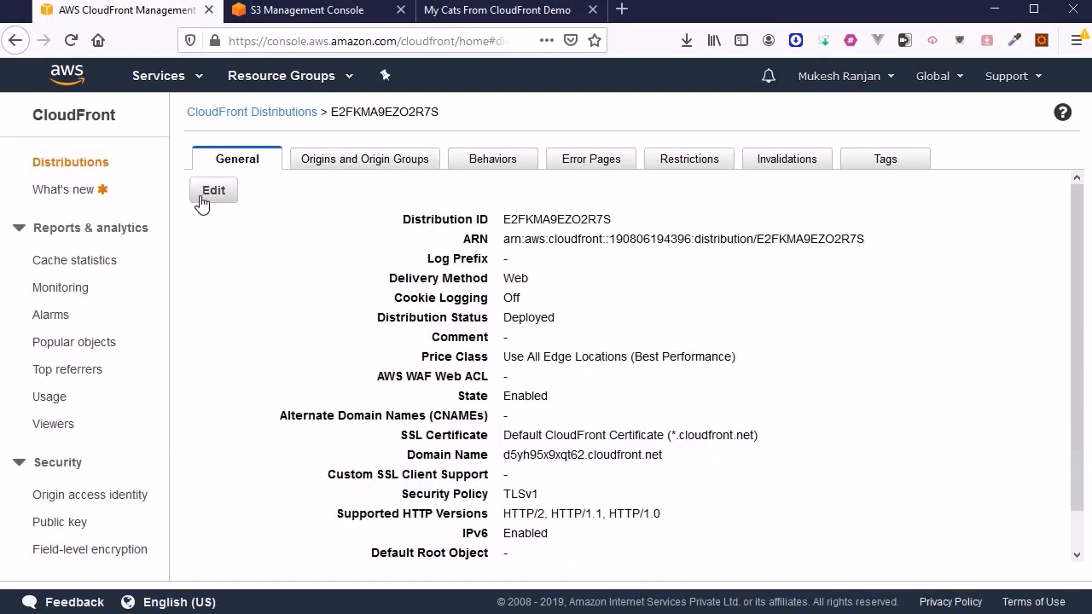
left_click(266, 114)
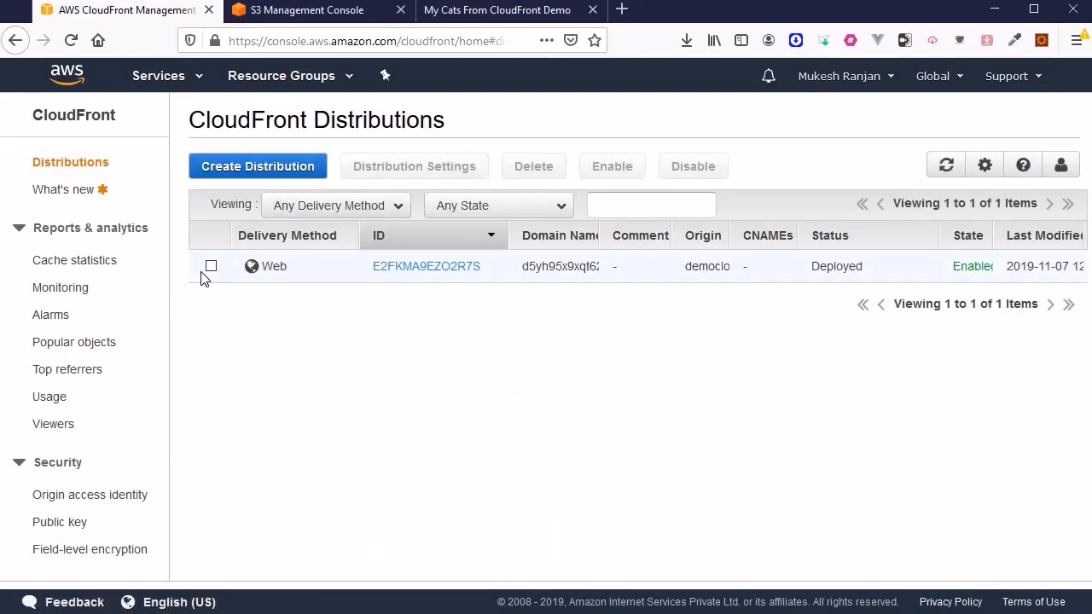
left_click(211, 268)
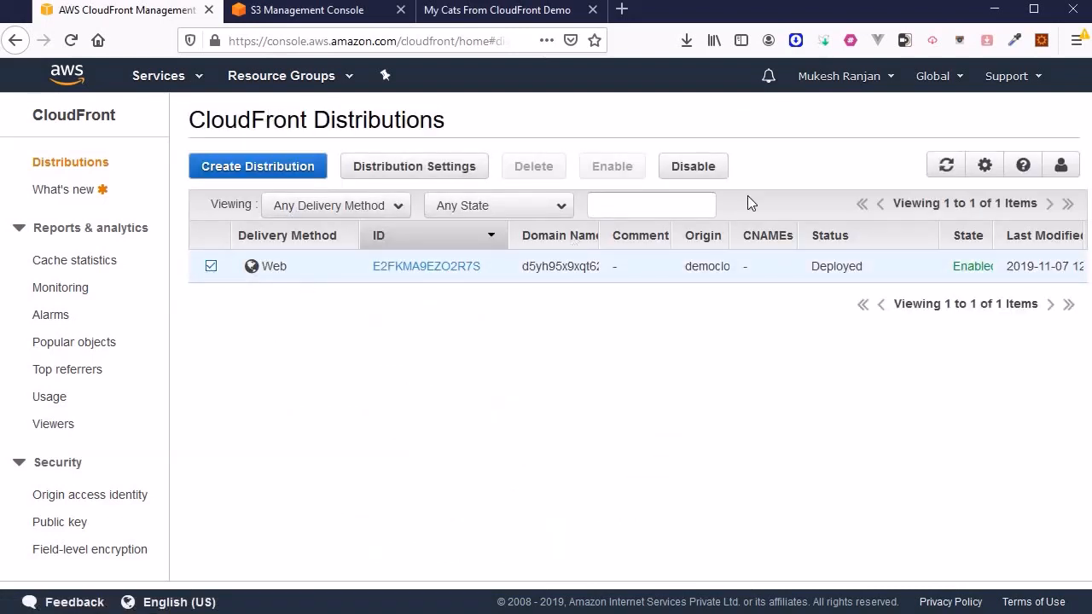
left_click(702, 167)
left_click(667, 422)
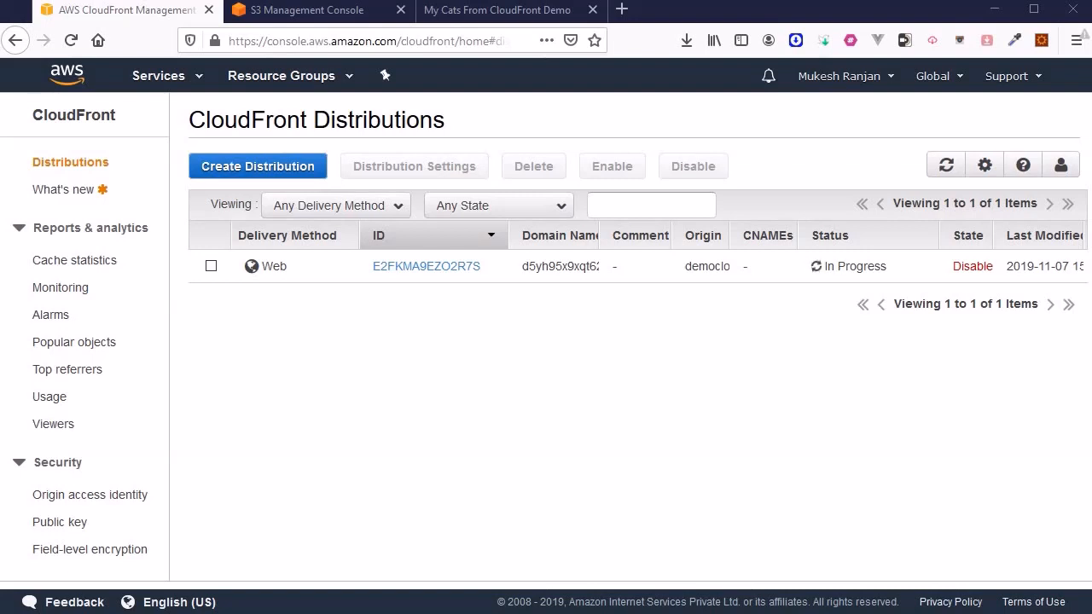
Delete the disabled distribution and dismiss the result message
left_click(212, 266)
left_click(530, 169)
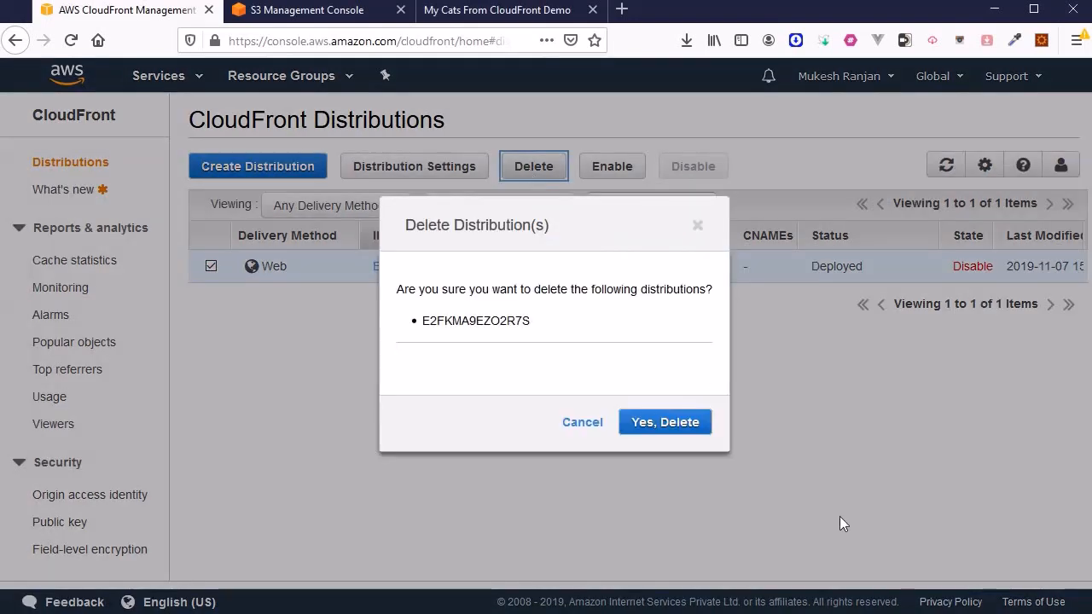
left_click(654, 423)
left_click(620, 424)
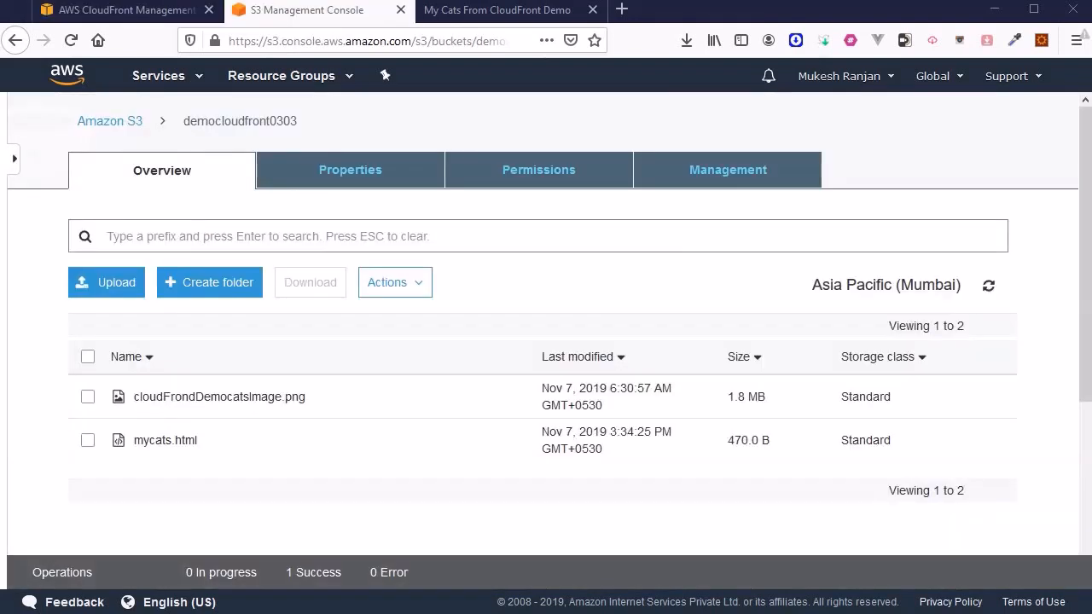
Delete both files, mycats.html and the kitten image, from the democloudfront0303 bucket
left_click(88, 358)
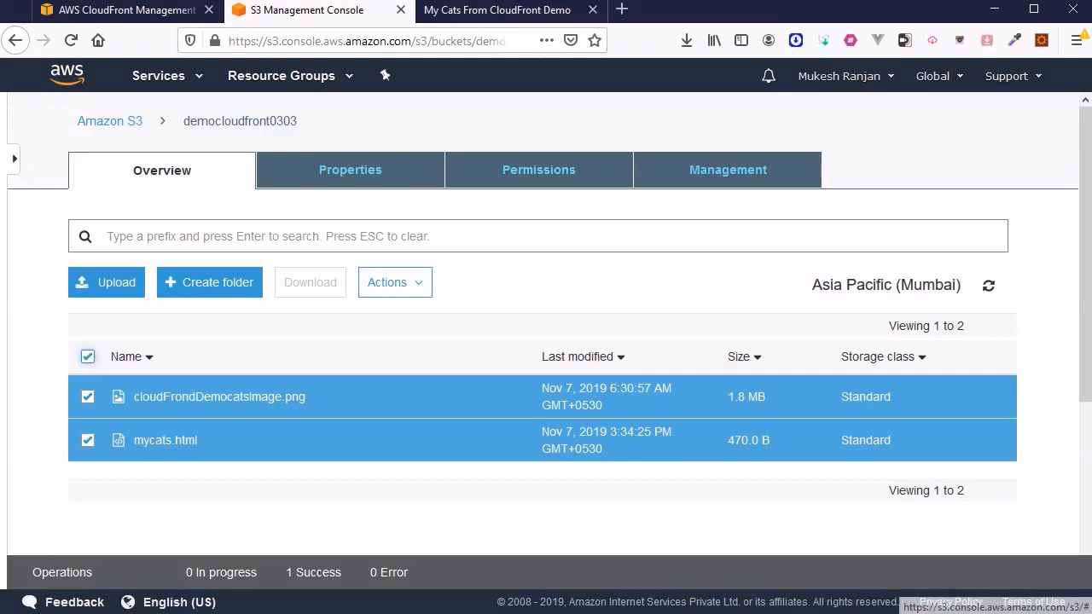
left_click(417, 290)
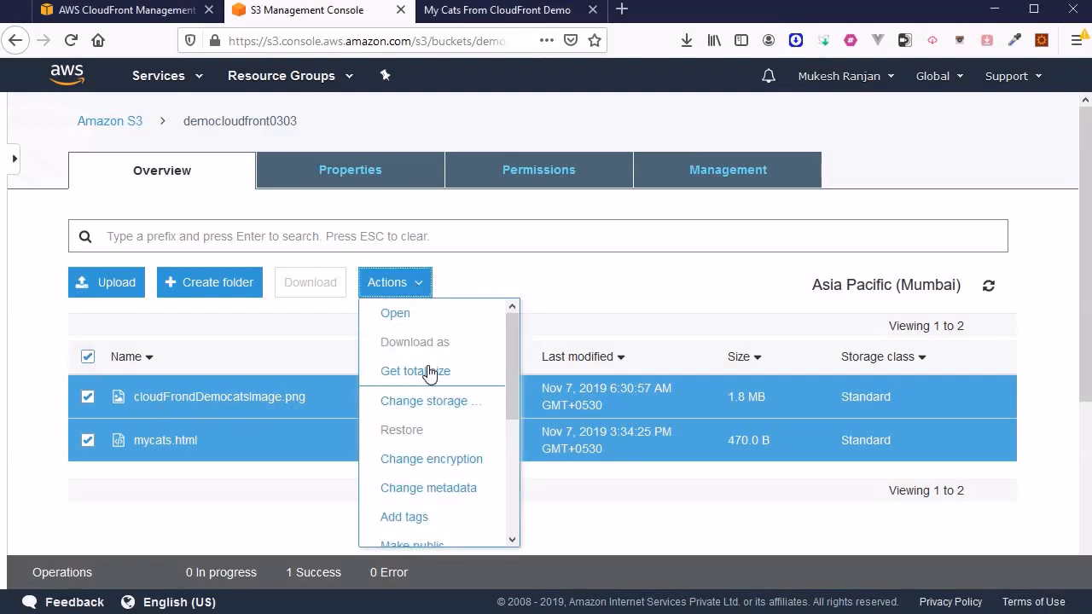
scroll(431, 375, "down", 3)
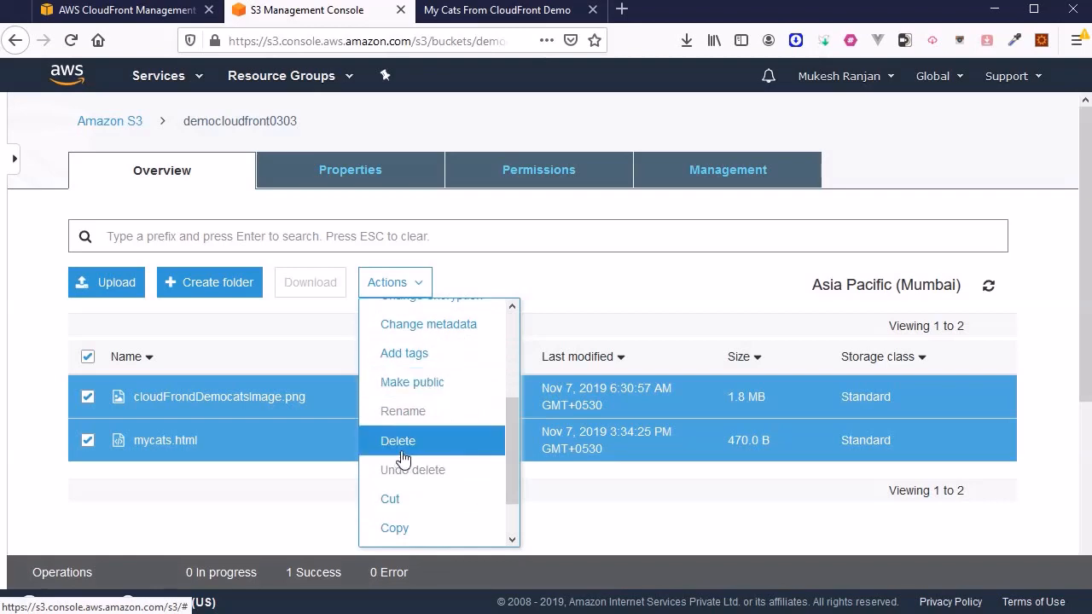
left_click(406, 441)
left_click(796, 548)
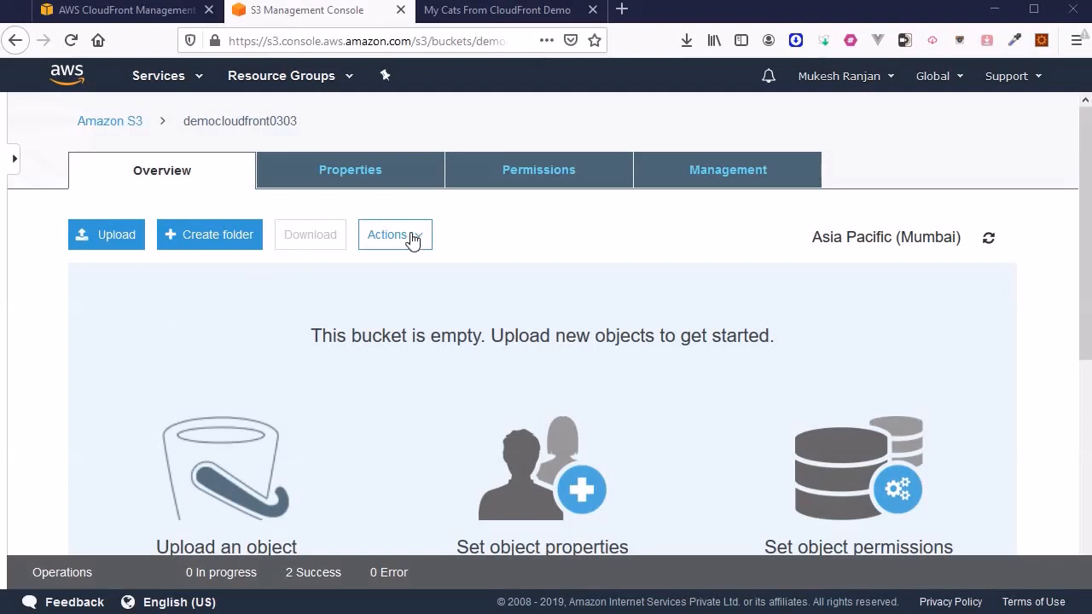
Delete the democloudfront0303 bucket by entering its name, then reload the kittens tab to check access
left_click(100, 124)
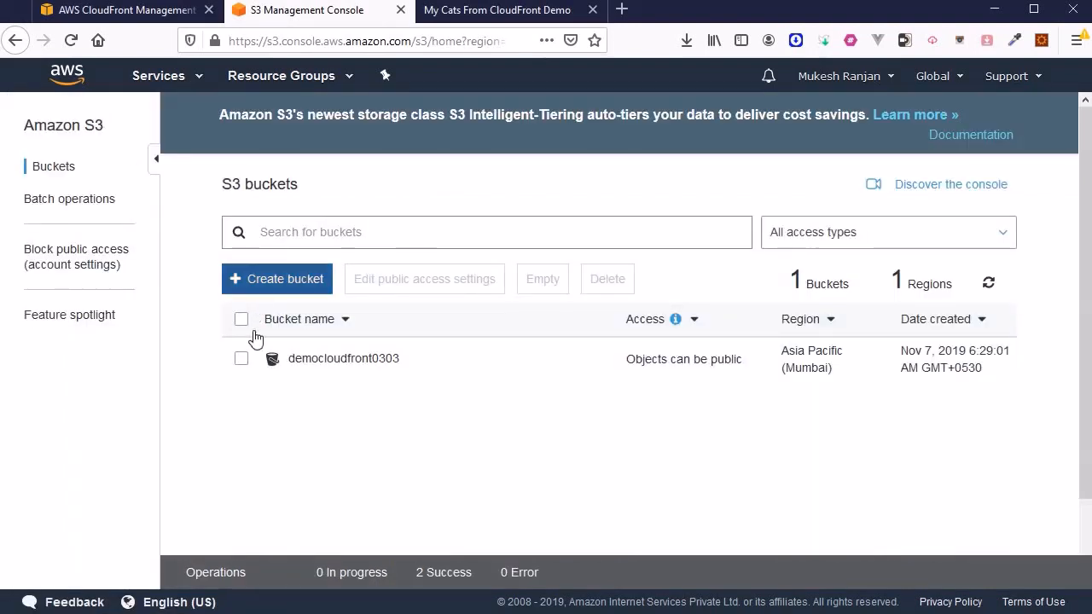
left_click(248, 360)
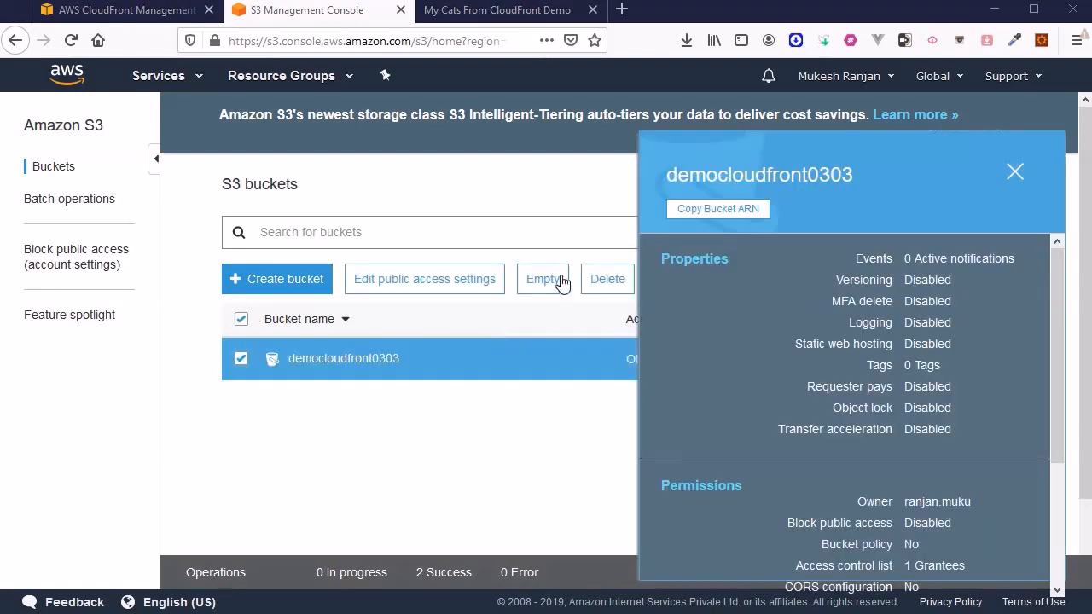
left_click(600, 278)
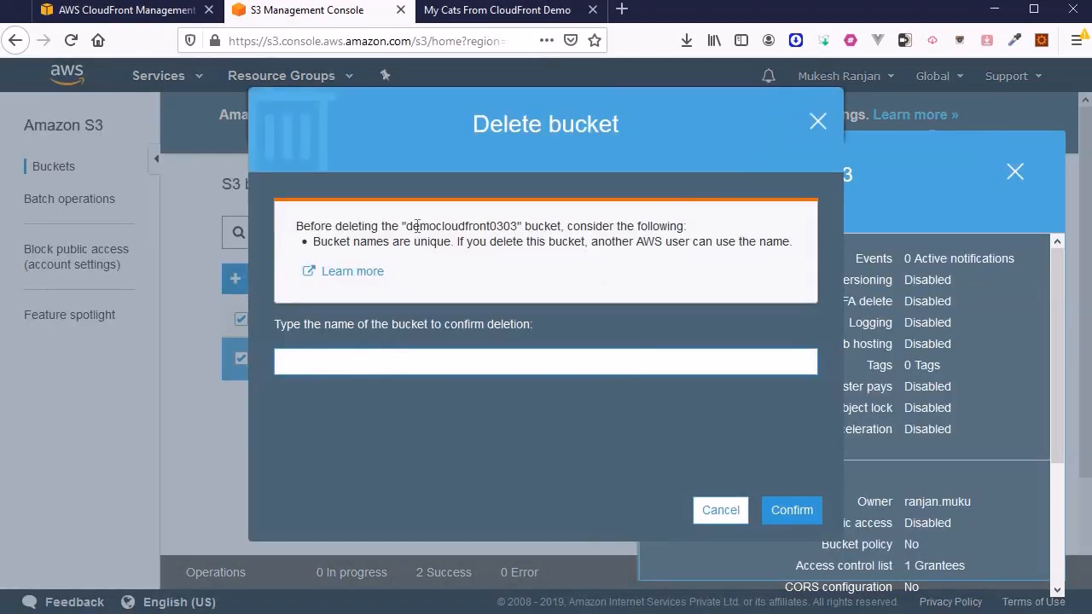
double_click(417, 225)
left_click_drag(416, 220, 294, 362)
left_click(776, 511)
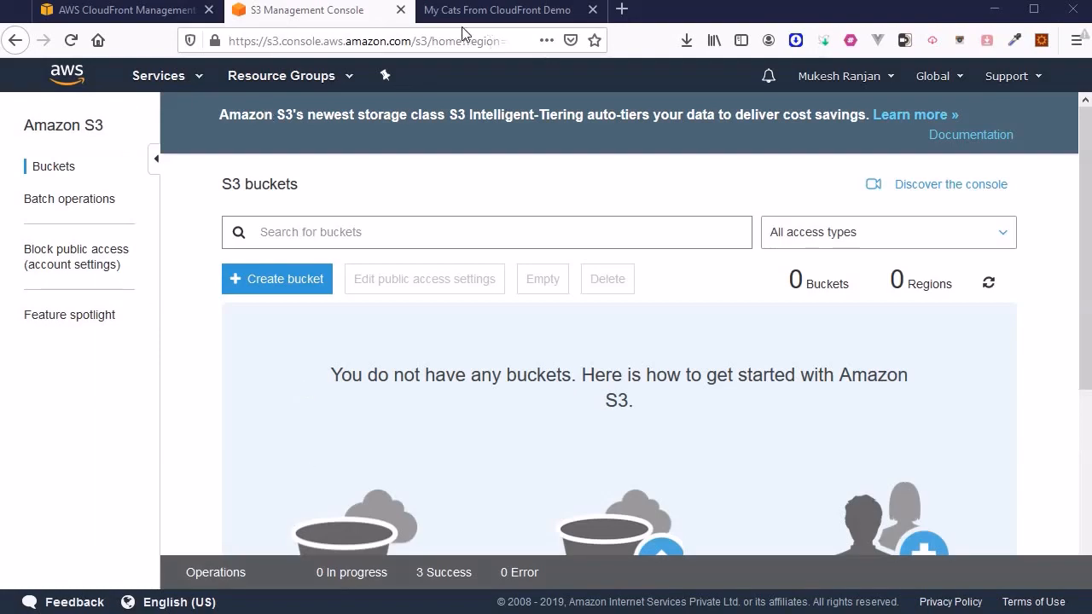
left_click(500, 13)
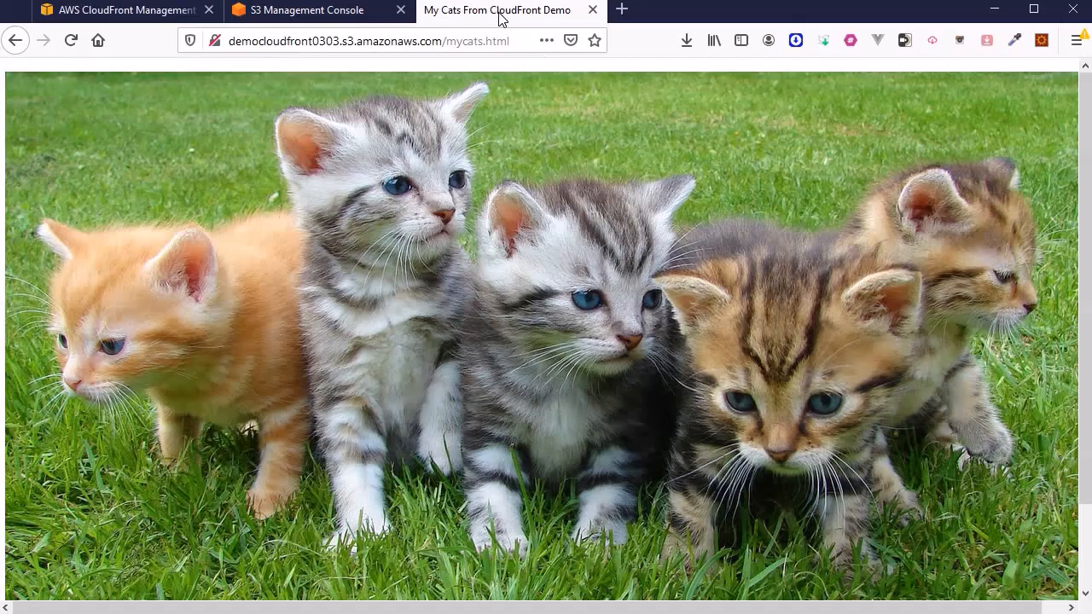
left_click(71, 40)
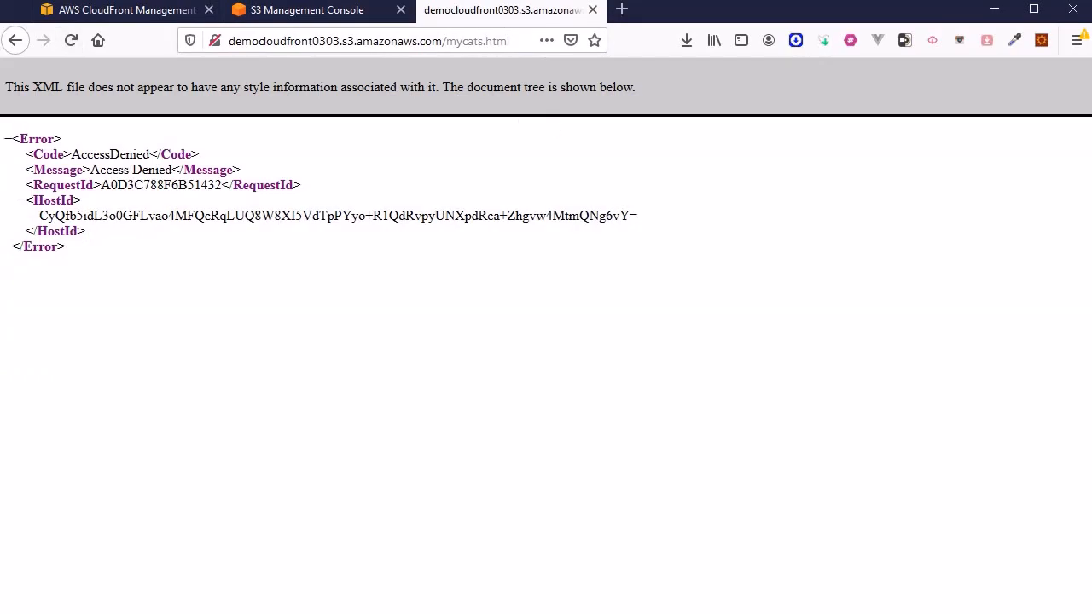